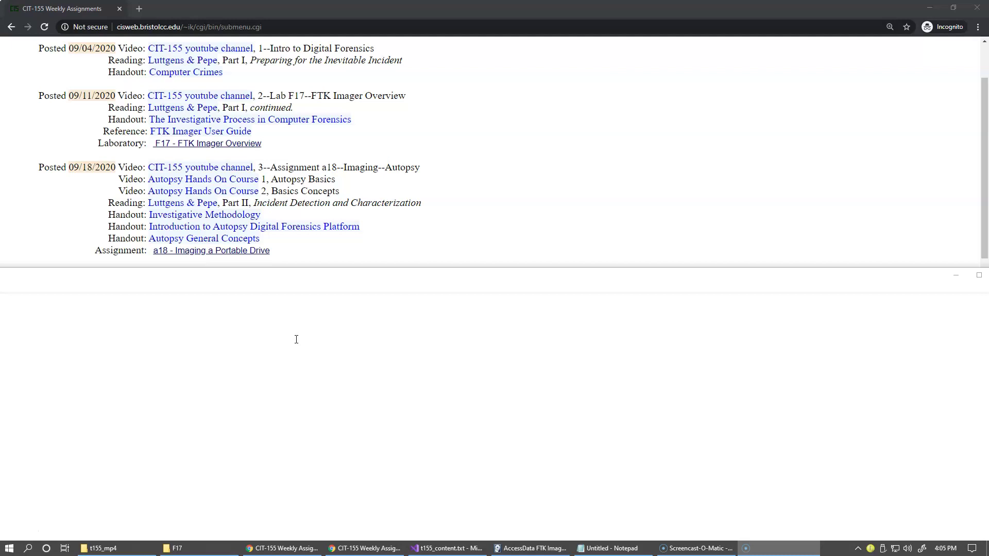
Create a new folder named a18 inside the C:\bcc\CIT155 folder
{"action": "left_click", "coordinate": [176, 549]}
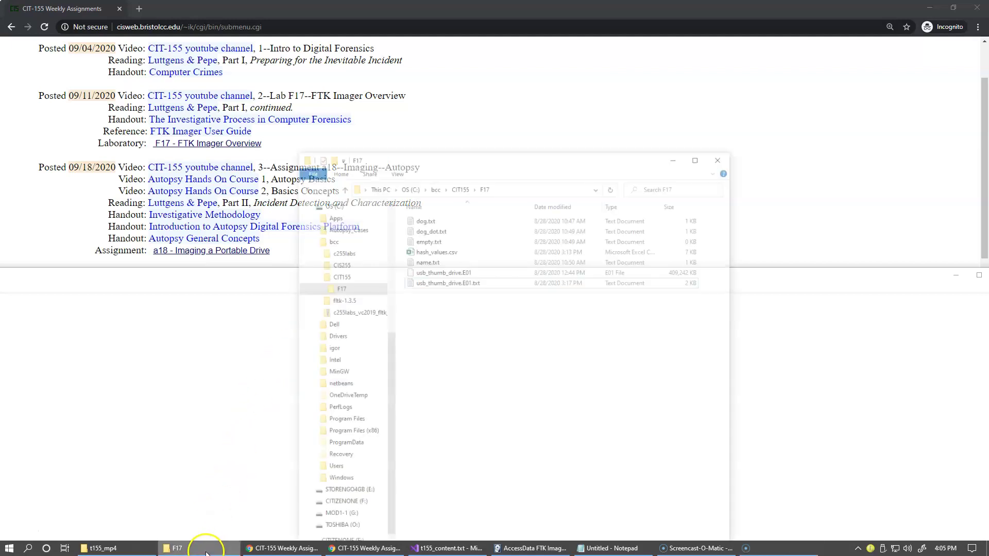
{"action": "left_click_drag", "start_coordinate": [523, 116], "coordinate": [661, 106]}
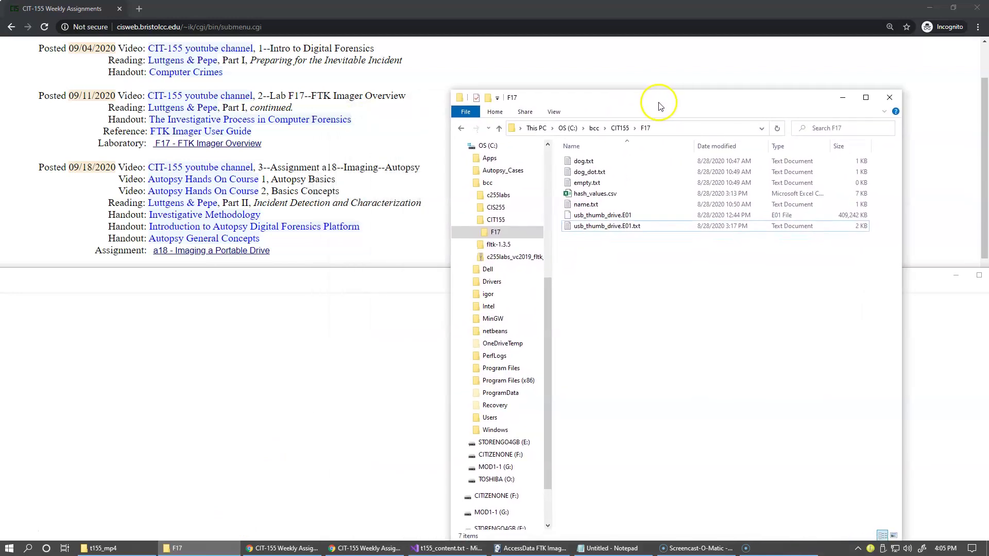
{"action": "left_click", "coordinate": [491, 222]}
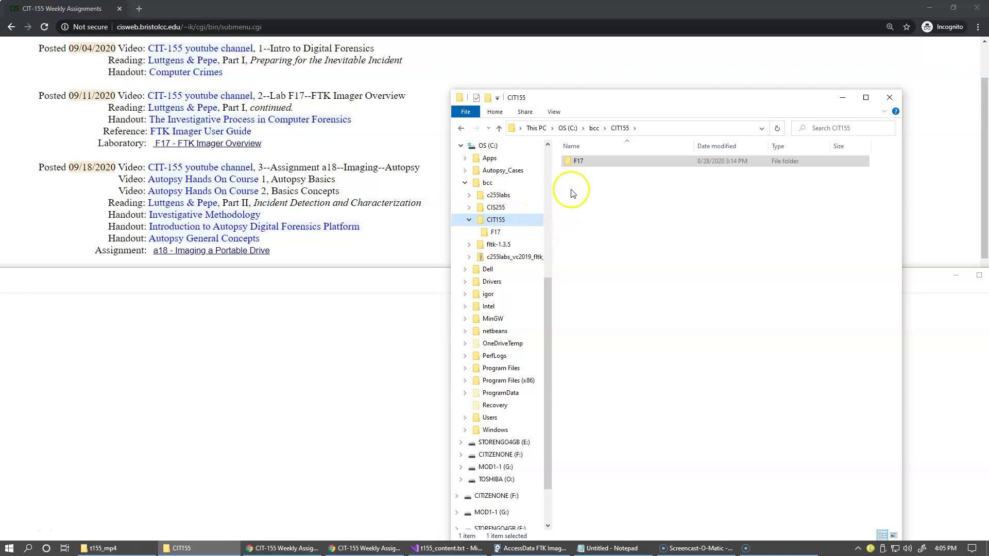
{"action": "right_click", "coordinate": [571, 191]}
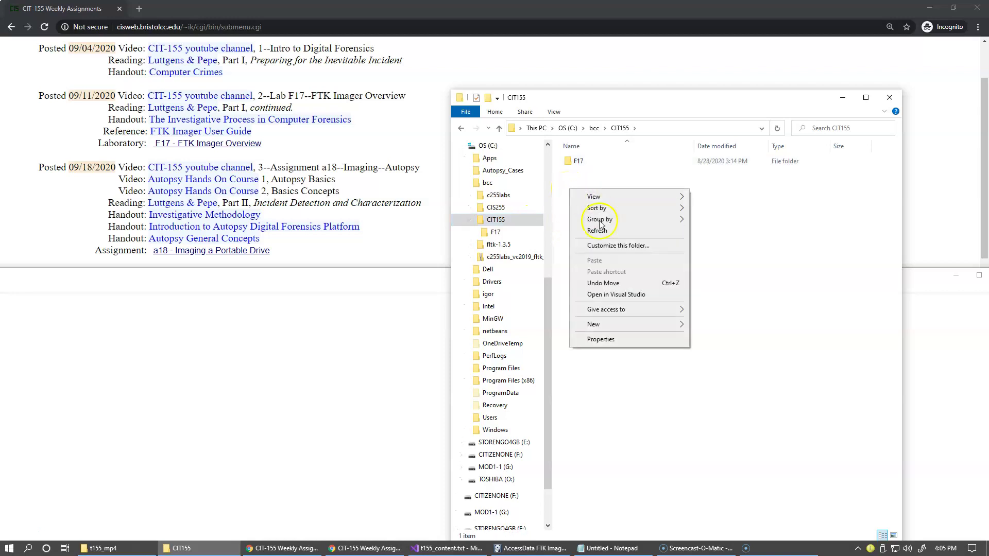
{"action": "mouse_move", "coordinate": [590, 323]}
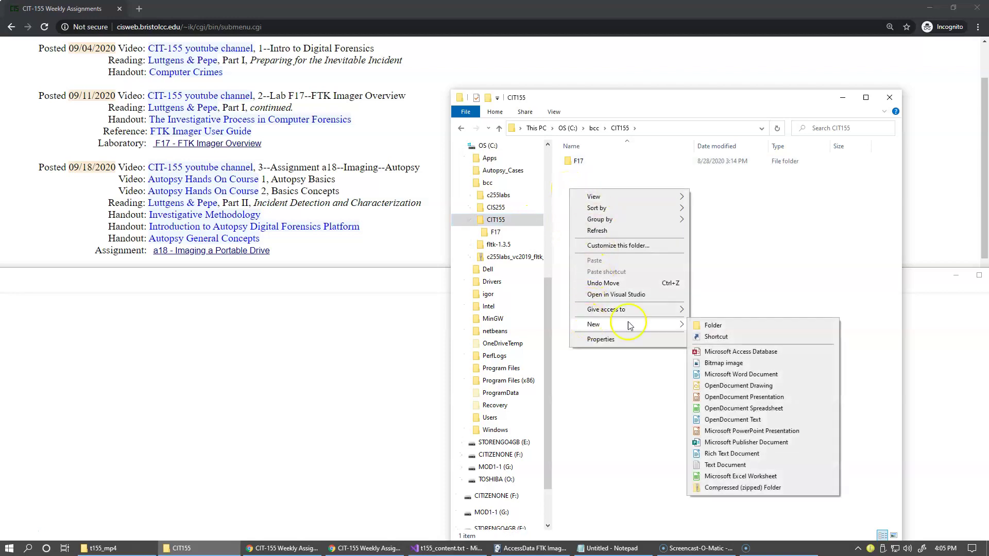
{"action": "left_click", "coordinate": [701, 323]}
{"action": "type", "text": "a18"}
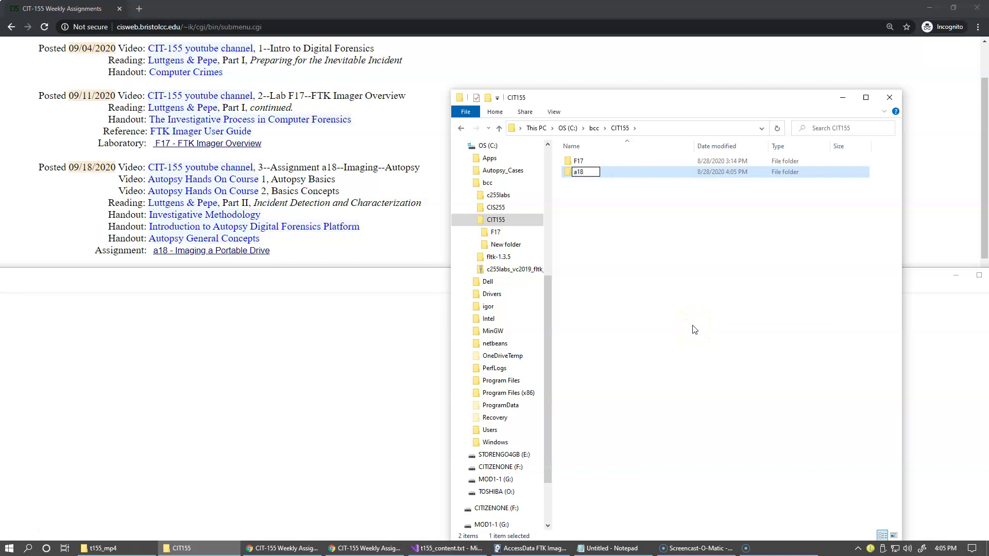
{"action": "key", "text": "Return"}
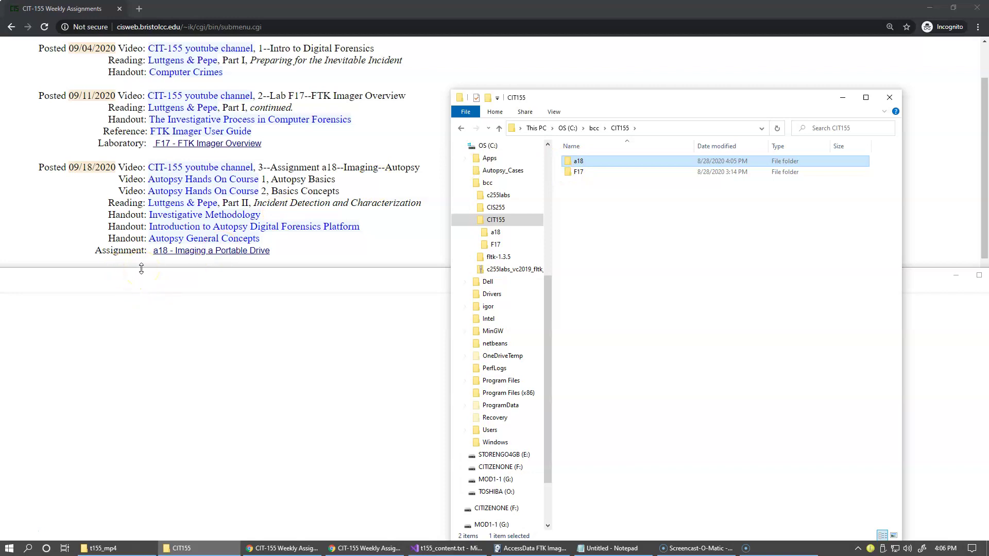
Open the a18 - Imaging a Portable Drive assignment in a smaller browser window and open the a18 folder in File Explorer
{"action": "left_click", "coordinate": [213, 252]}
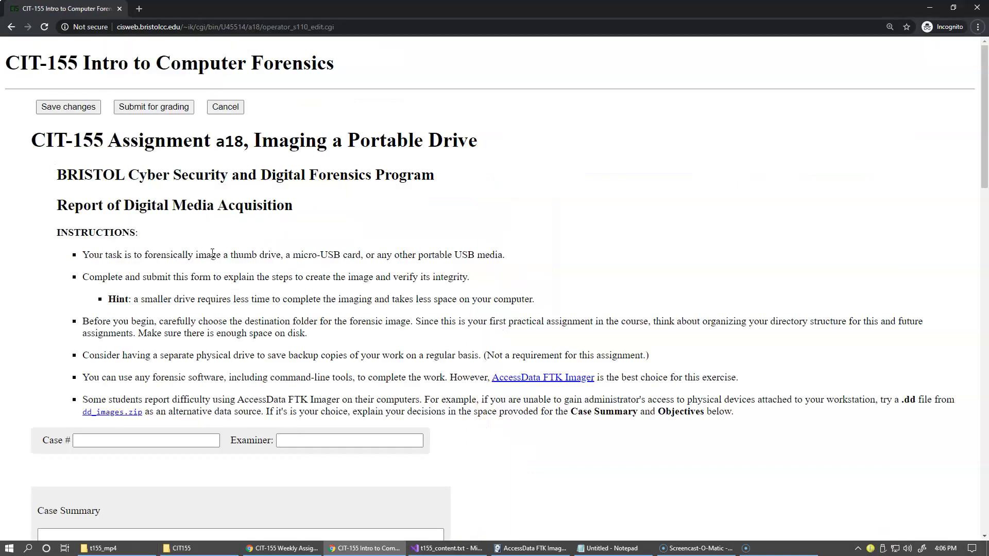
{"action": "double_click", "coordinate": [404, 10]}
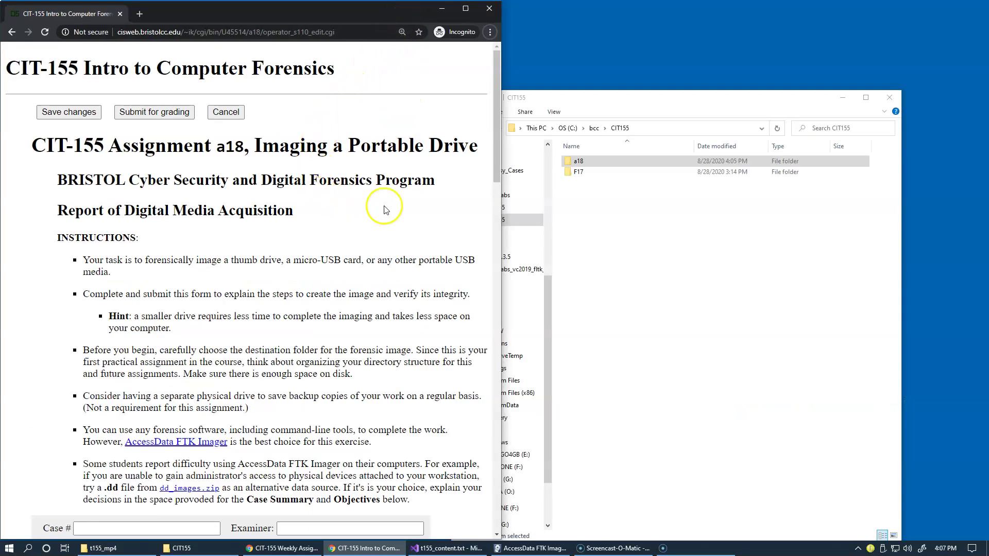
{"action": "left_click_drag", "start_coordinate": [497, 133], "coordinate": [490, 166]}
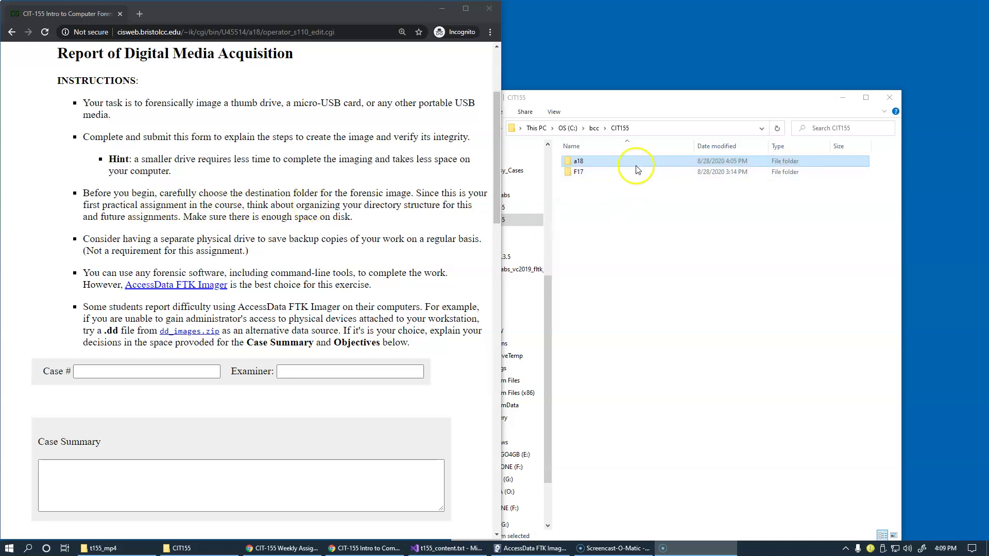
{"action": "double_click", "coordinate": [569, 164]}
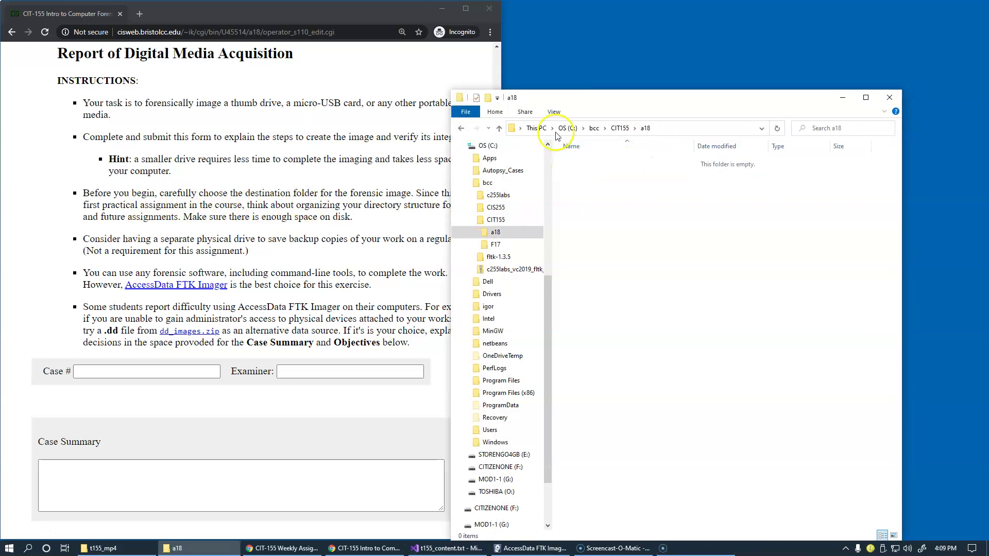
{"action": "left_click", "coordinate": [352, 17]}
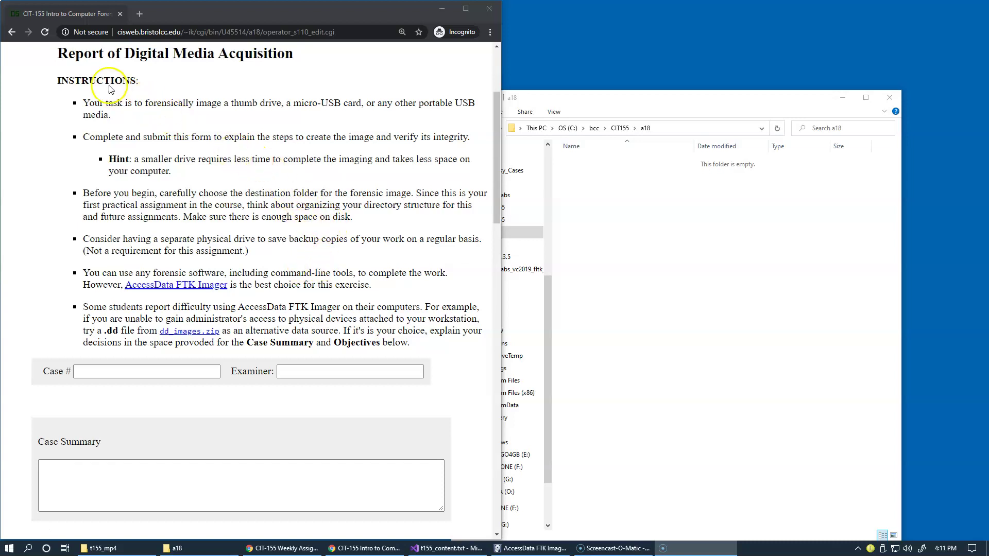
Review the report form's instructions and its Case Summary and Objectives sections
{"action": "left_click", "coordinate": [63, 51]}
{"action": "left_click_drag", "start_coordinate": [64, 52], "coordinate": [302, 69]}
{"action": "left_click", "coordinate": [313, 137]}
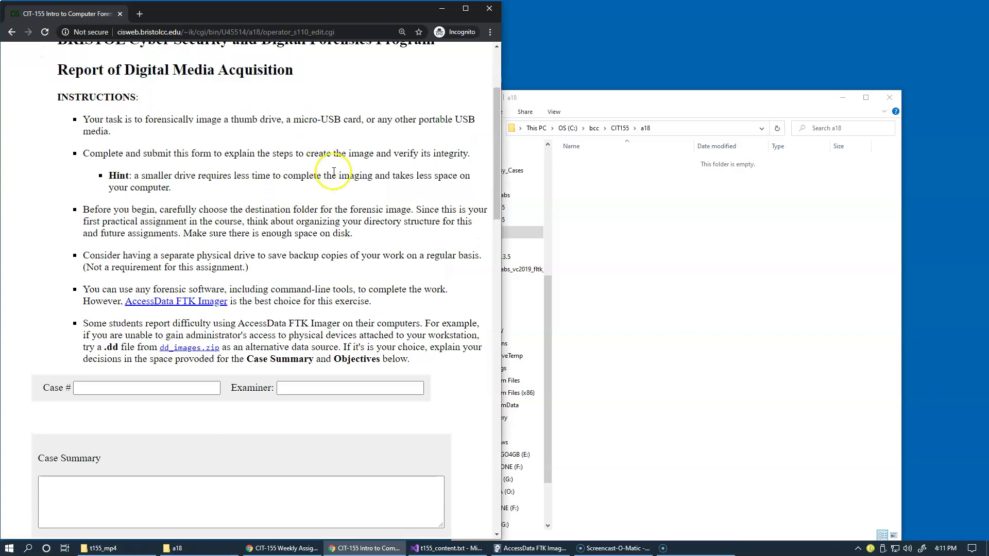
{"action": "left_click_drag", "start_coordinate": [496, 142], "coordinate": [490, 227]}
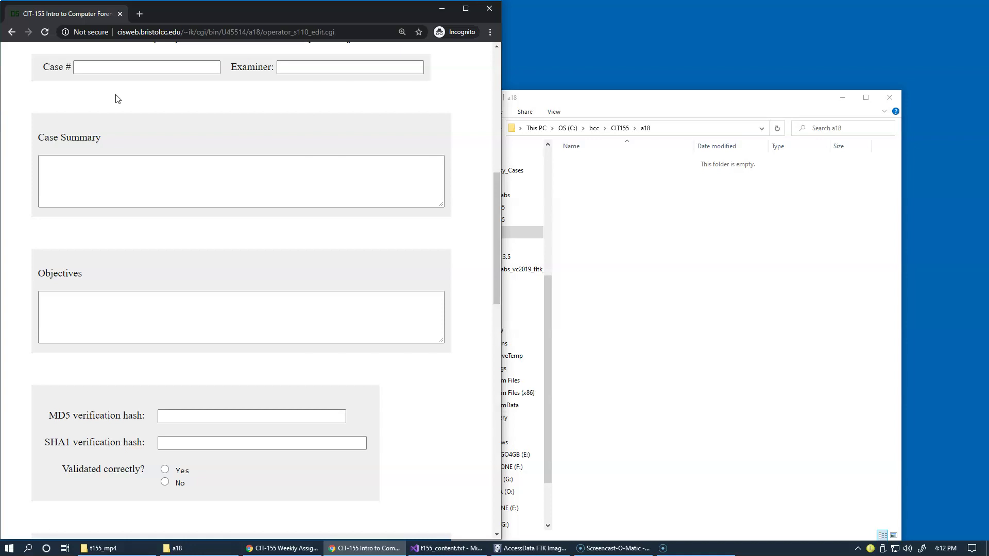
{"action": "left_click", "coordinate": [133, 163]}
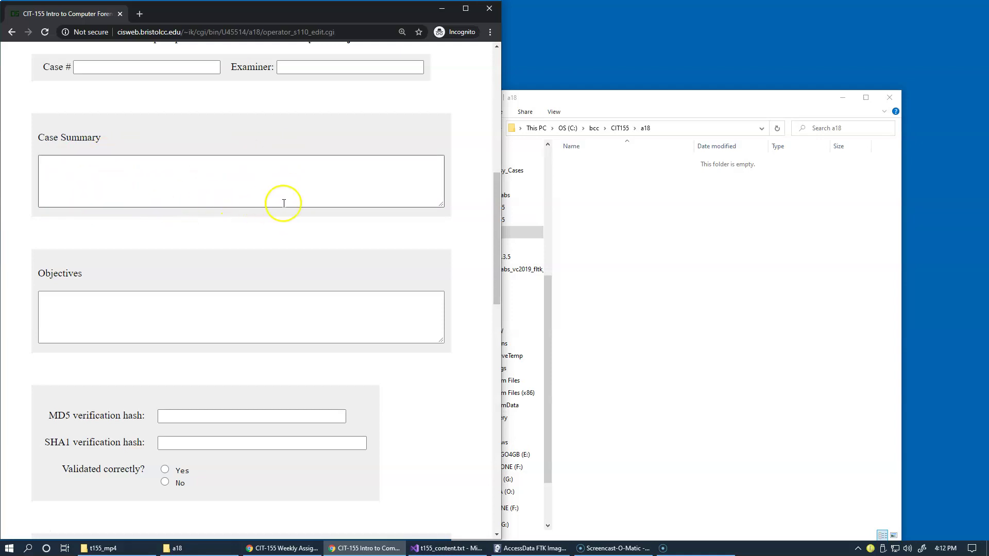
{"action": "left_click_drag", "start_coordinate": [493, 223], "coordinate": [481, 121]}
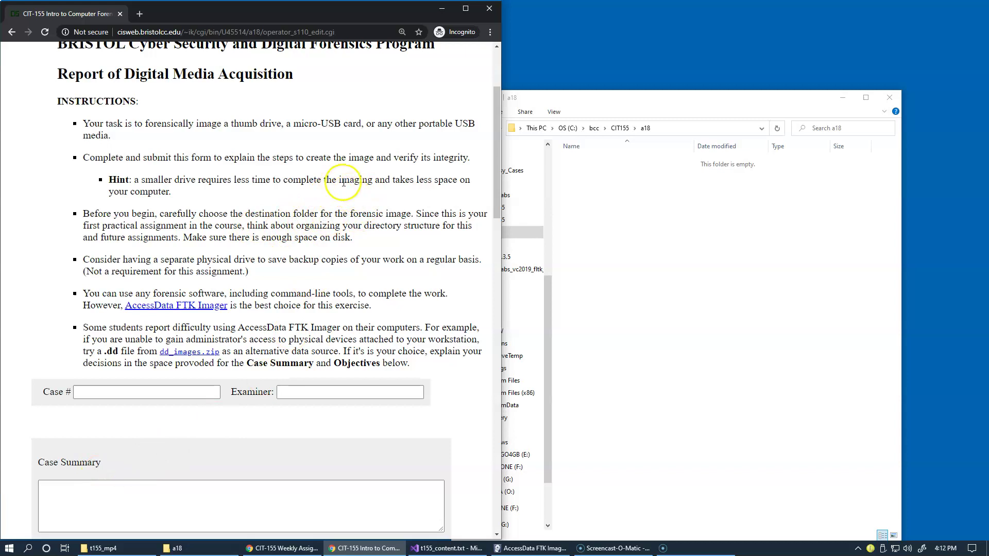
{"action": "left_click_drag", "start_coordinate": [496, 171], "coordinate": [486, 305]}
{"action": "left_click", "coordinate": [221, 170]}
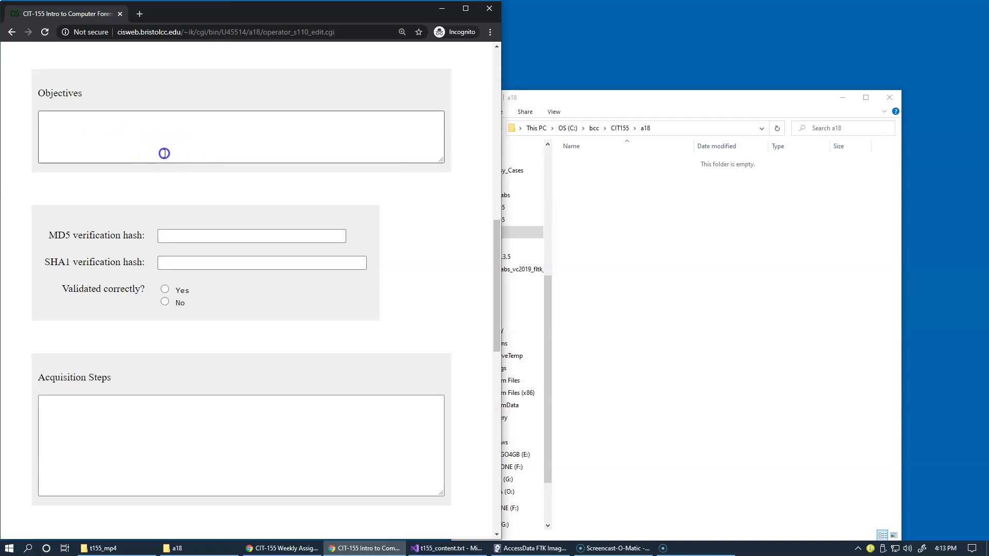
{"action": "left_click", "coordinate": [95, 126]}
{"action": "left_click", "coordinate": [127, 124]}
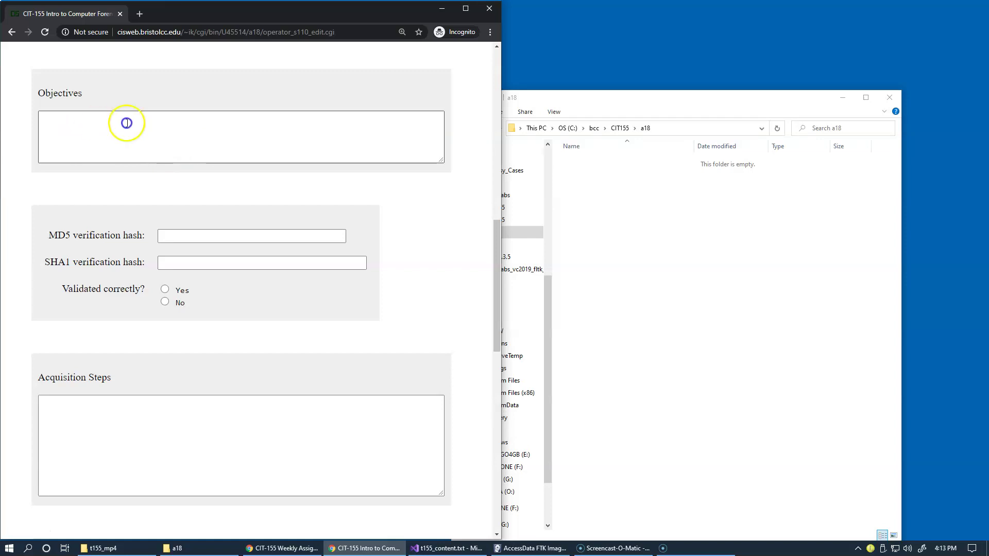
{"action": "left_click", "coordinate": [141, 136]}
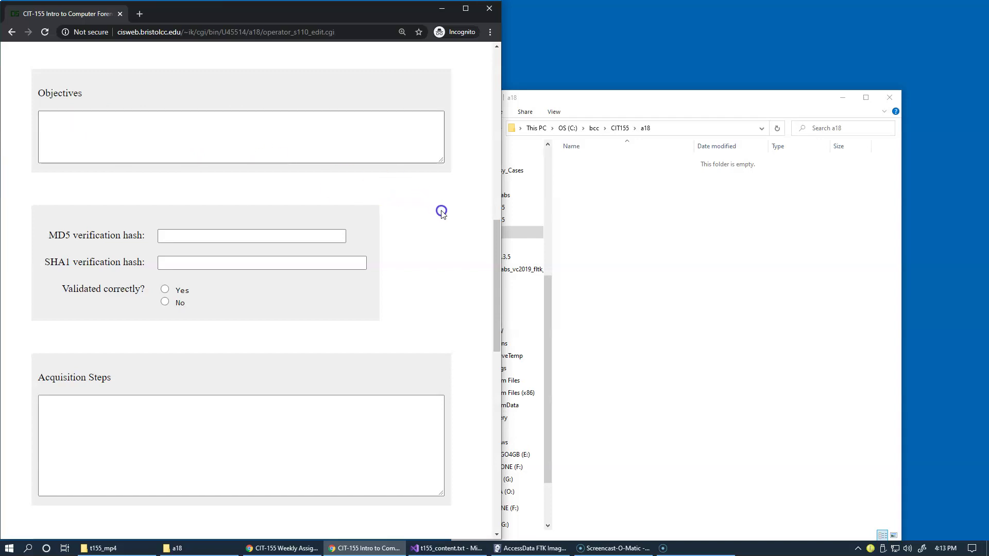
Examine the form's MD5 and SHA1 verification hash fields, the Acquisition Steps section and the forensic software question
{"action": "left_click_drag", "start_coordinate": [495, 262], "coordinate": [490, 287]}
{"action": "left_click", "coordinate": [301, 174]}
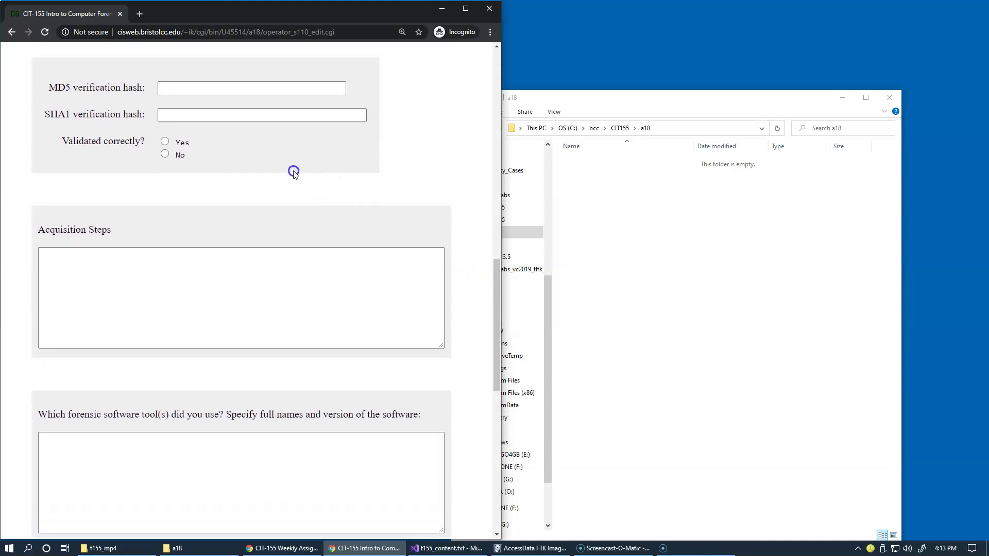
{"action": "left_click", "coordinate": [221, 121]}
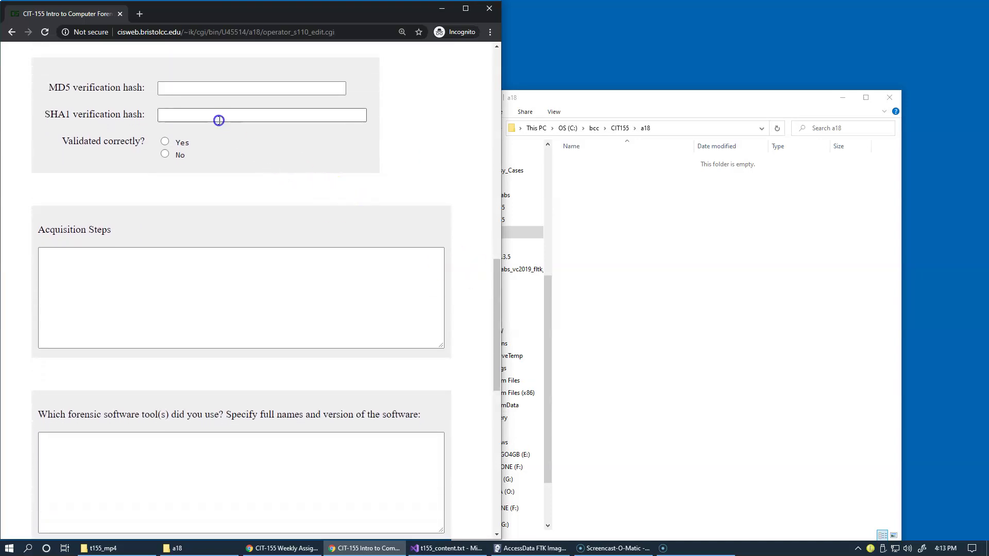
{"action": "left_click", "coordinate": [215, 101]}
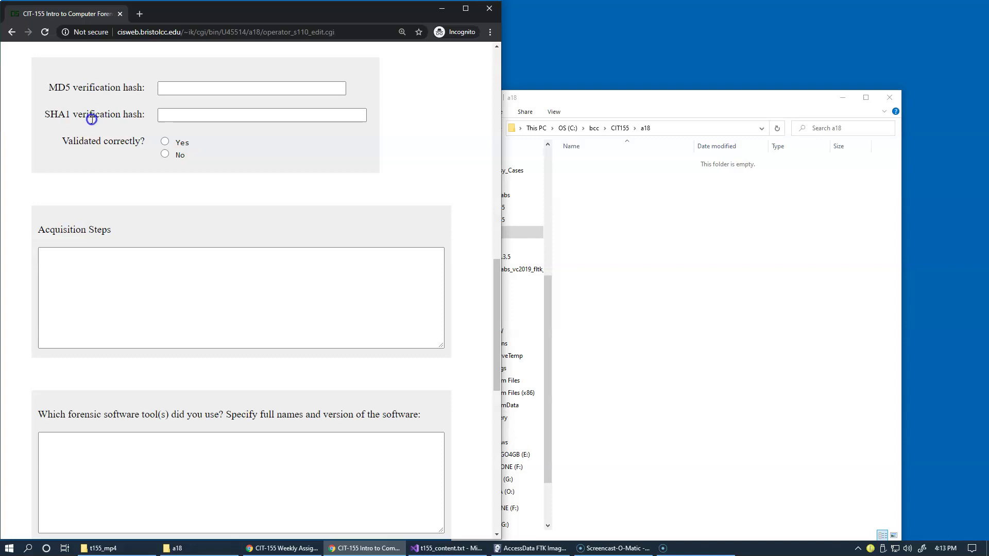
{"action": "left_click", "coordinate": [167, 143]}
{"action": "left_click", "coordinate": [498, 272]}
{"action": "left_click_drag", "start_coordinate": [498, 272], "coordinate": [499, 316]}
{"action": "left_click", "coordinate": [249, 177]}
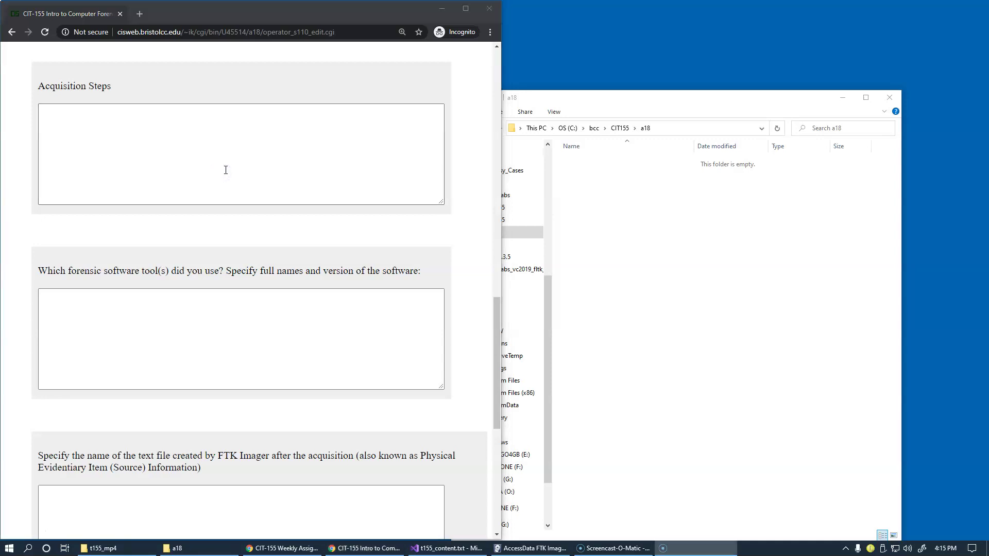
{"action": "left_click", "coordinate": [226, 170]}
{"action": "left_click_drag", "start_coordinate": [493, 321], "coordinate": [493, 376]}
{"action": "left_click", "coordinate": [262, 183]}
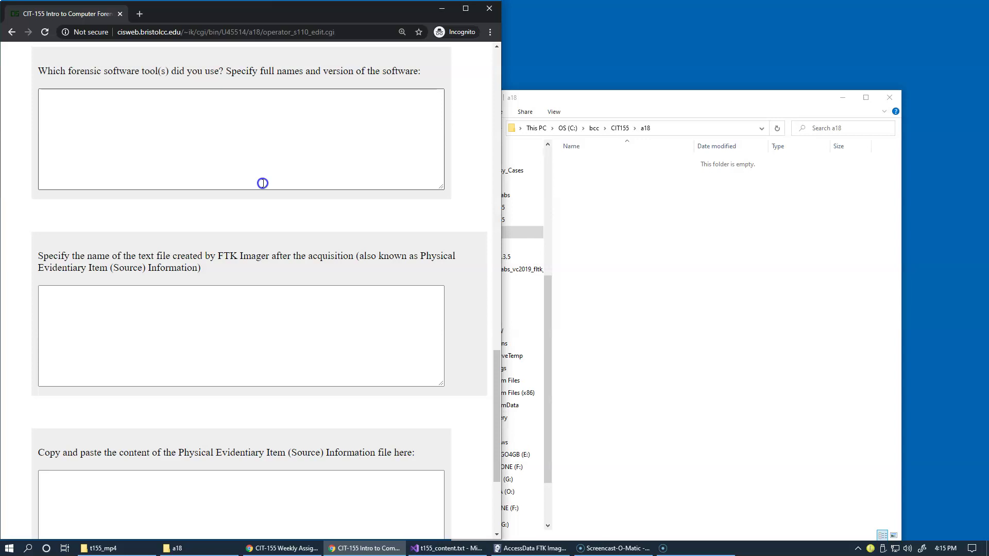
{"action": "left_click", "coordinate": [214, 133]}
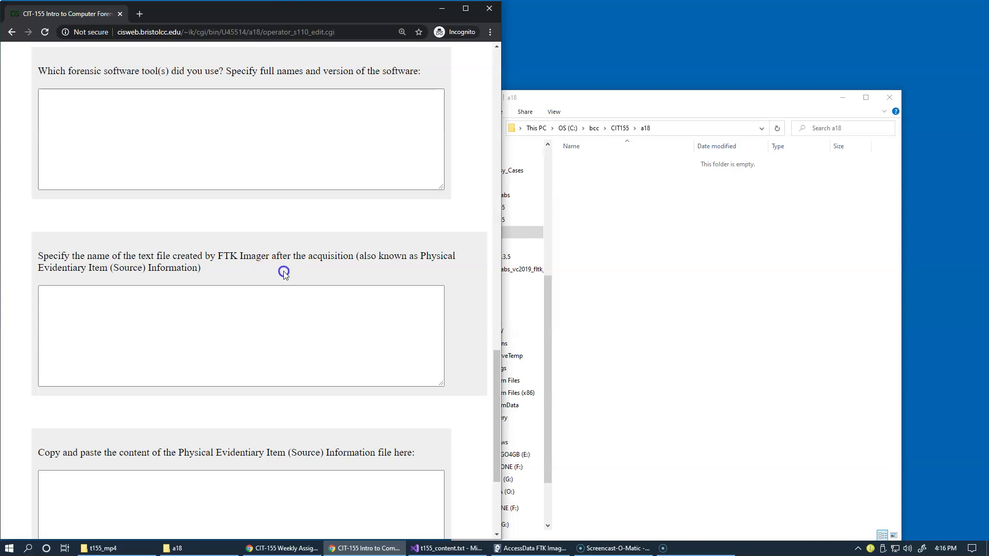
Examine the final questions about the FTK Imager text file and its content, plus the form's submission options
{"action": "left_click", "coordinate": [110, 289]}
{"action": "scroll", "coordinate": [245, 264], "scroll_direction": "down", "scroll_amount": 1}
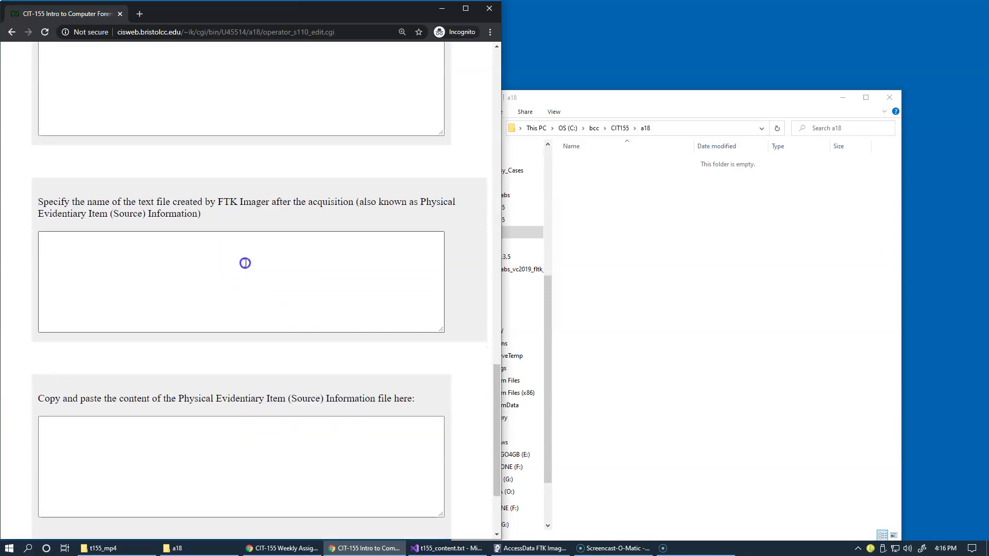
{"action": "scroll", "coordinate": [245, 263], "scroll_direction": "down", "scroll_amount": 1}
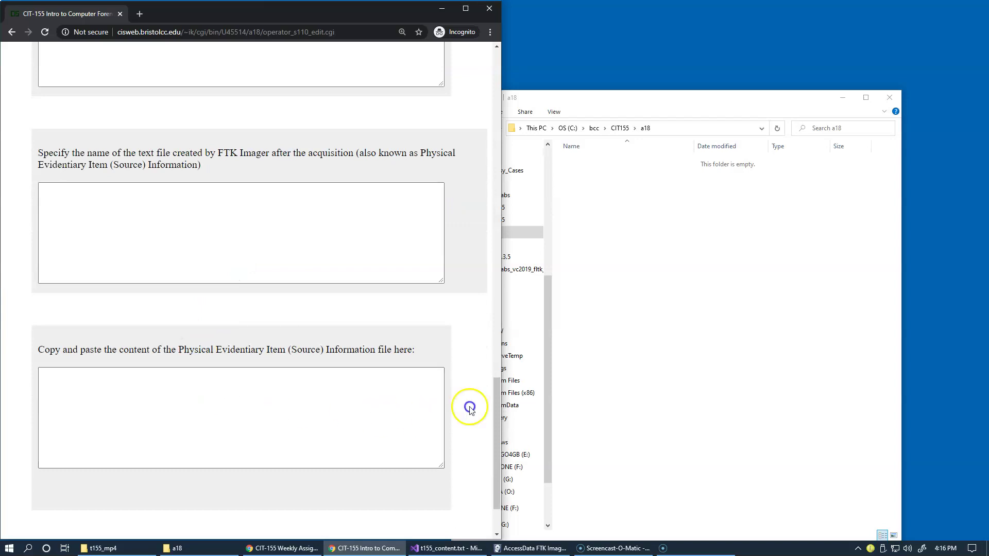
{"action": "left_click_drag", "start_coordinate": [495, 416], "coordinate": [498, 451]}
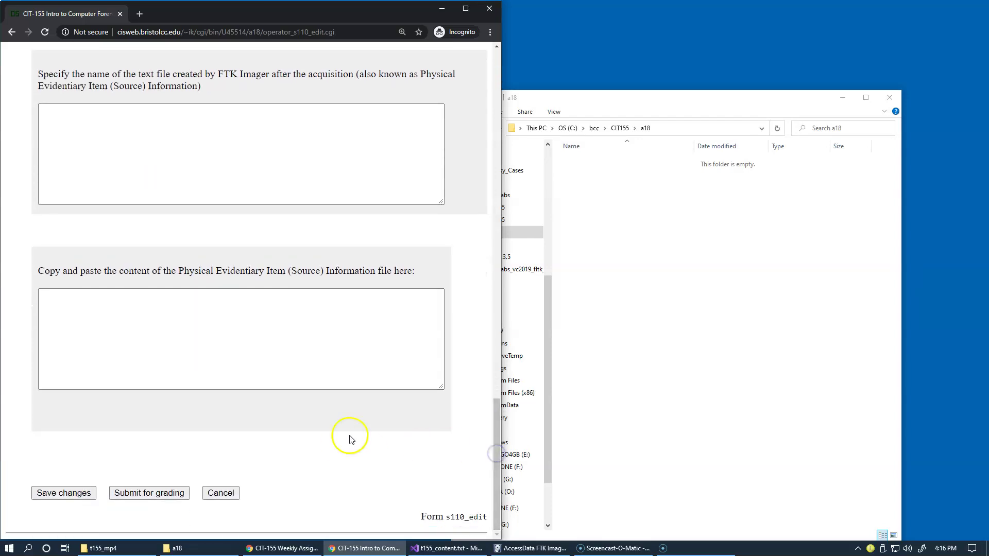
{"action": "left_click", "coordinate": [163, 492]}
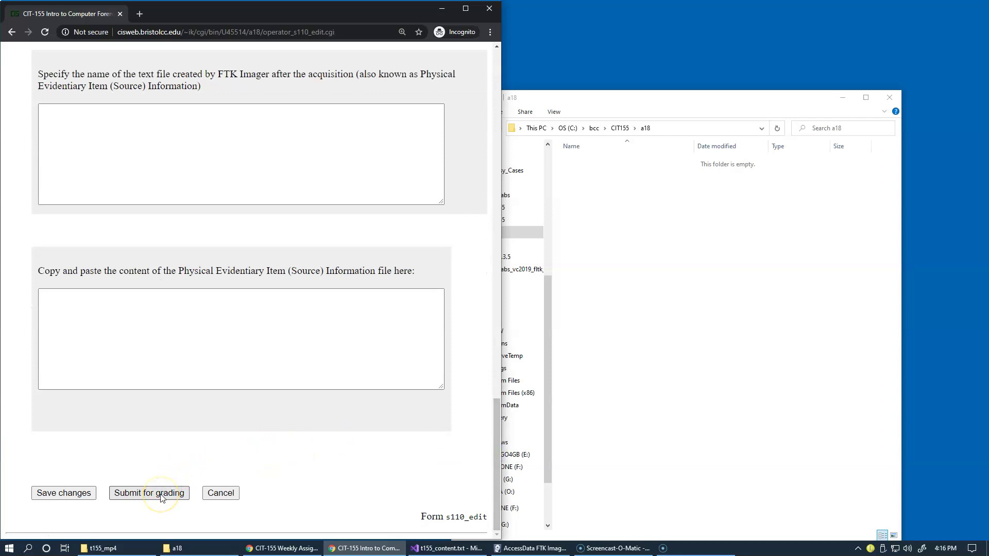
{"action": "left_click", "coordinate": [174, 469]}
{"action": "left_click", "coordinate": [200, 459]}
{"action": "left_click", "coordinate": [204, 455]}
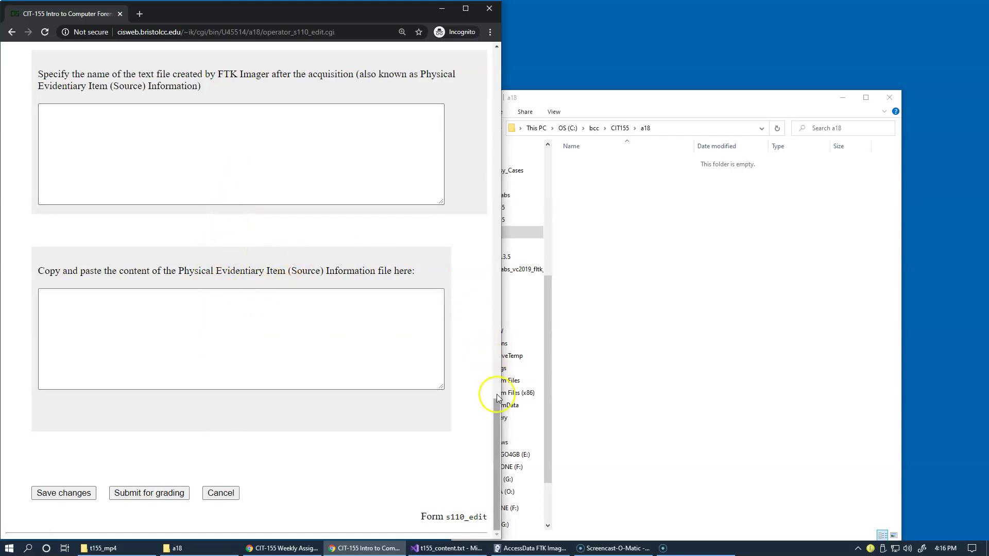
Download dd_images.zip from the link in the assignment instructions and save it in C:\bcc\CIT155\a18
{"action": "left_click_drag", "start_coordinate": [497, 416], "coordinate": [478, 183]}
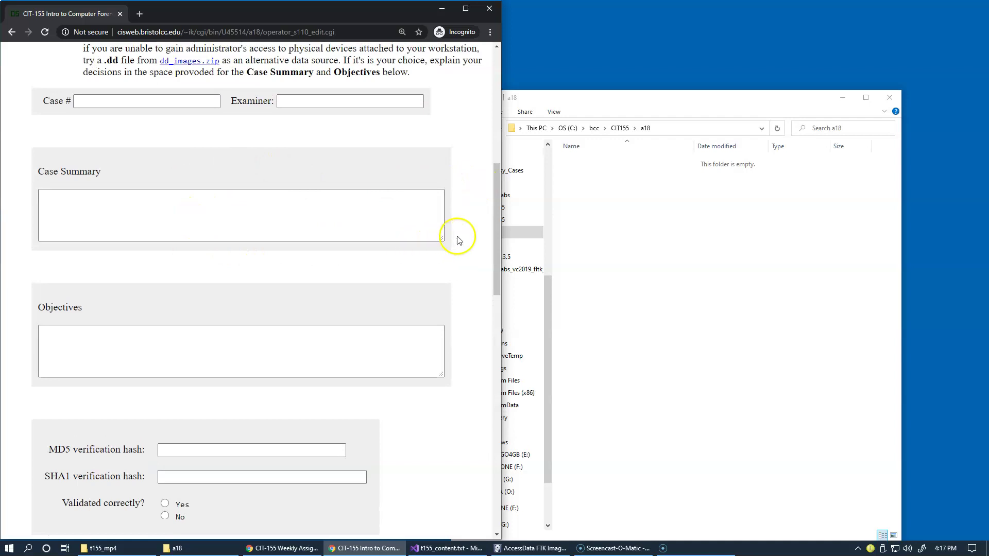
{"action": "scroll", "coordinate": [496, 219], "scroll_direction": "up", "scroll_amount": 1}
{"action": "left_click_drag", "start_coordinate": [496, 219], "coordinate": [486, 144]}
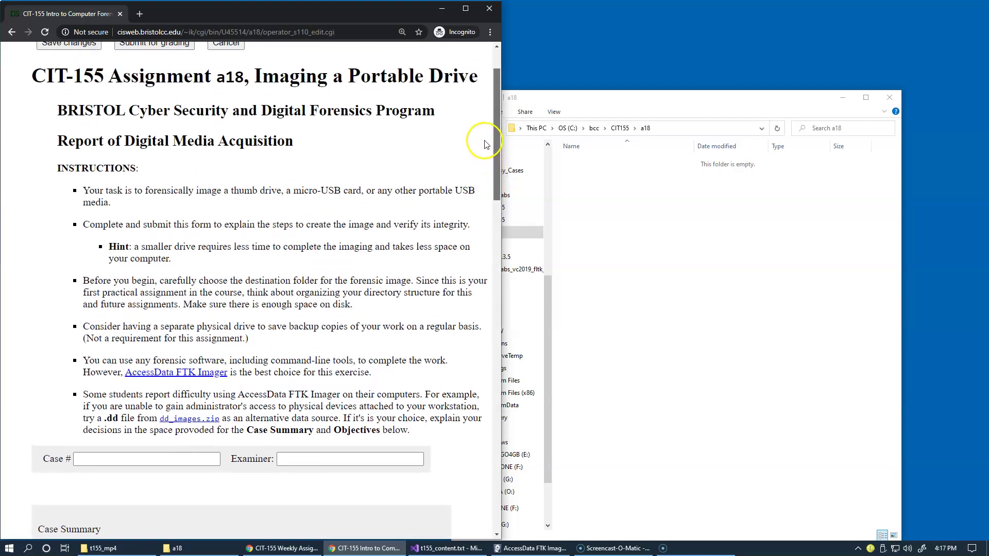
{"action": "scroll", "coordinate": [485, 144], "scroll_direction": "down", "scroll_amount": 1}
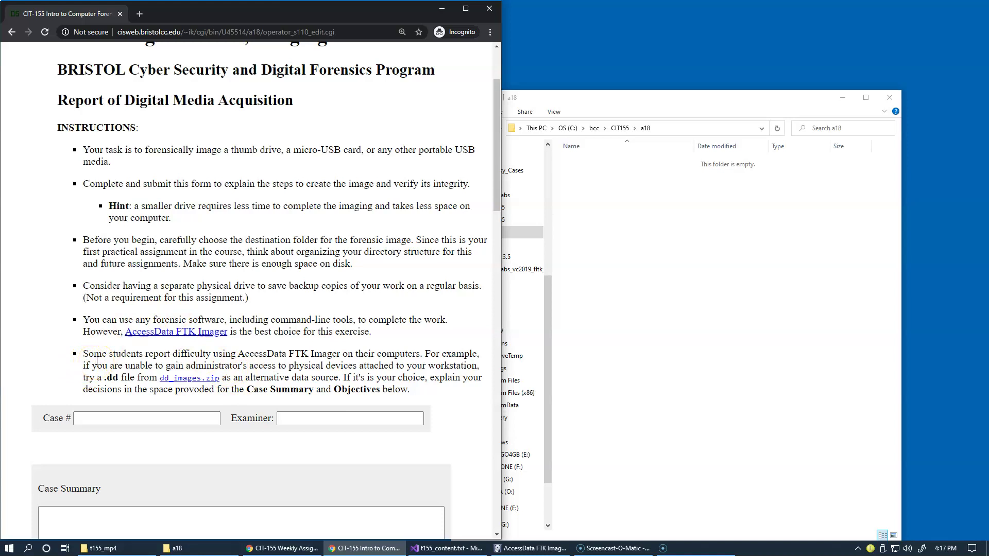
{"action": "right_click", "coordinate": [187, 382]}
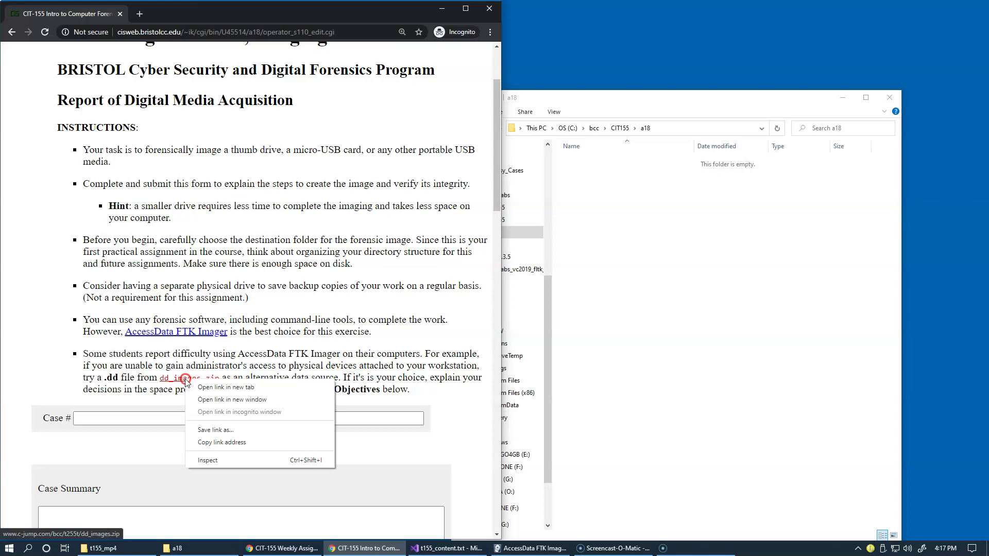
{"action": "left_click", "coordinate": [209, 433]}
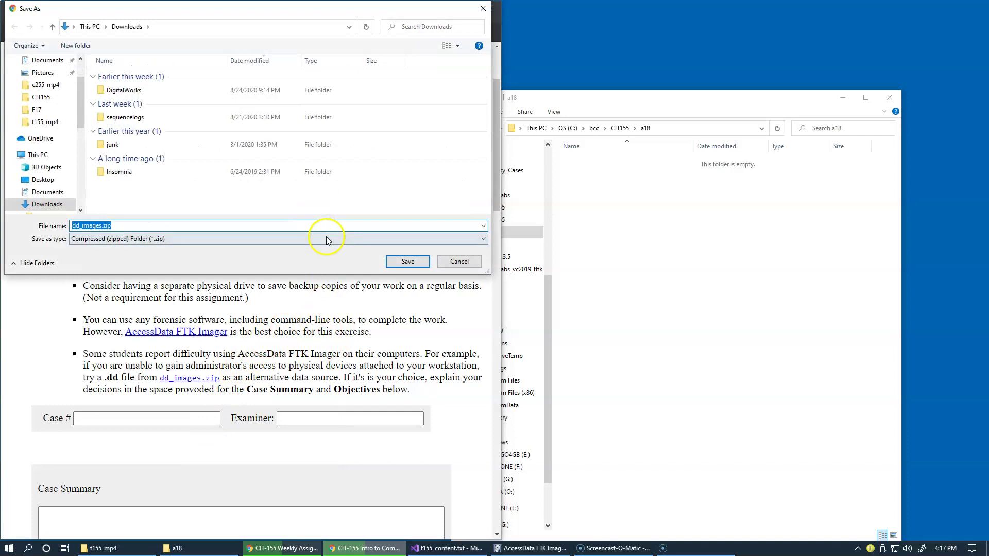
{"action": "left_click_drag", "start_coordinate": [231, 12], "coordinate": [432, 247]}
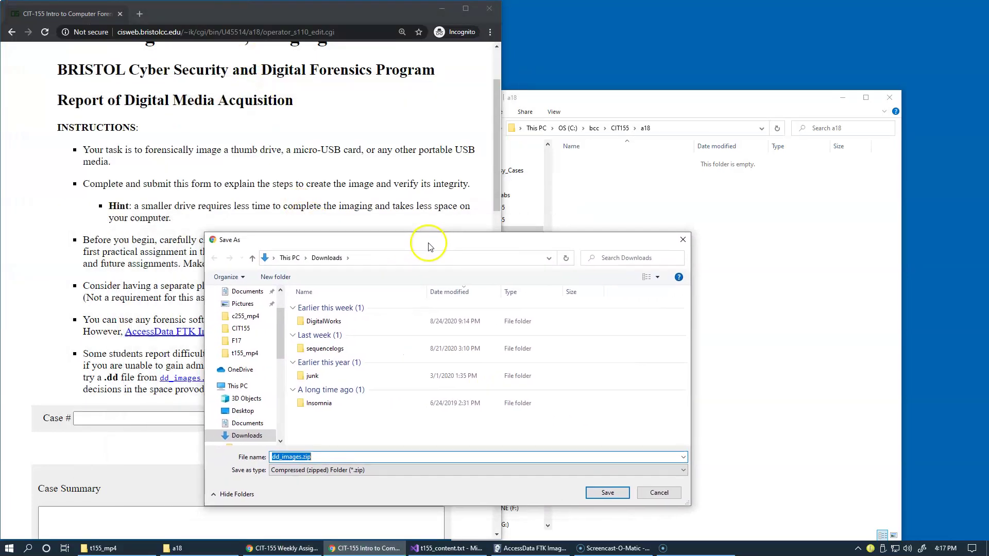
{"action": "left_click", "coordinate": [663, 135]}
{"action": "key", "text": "ctrl+c"}
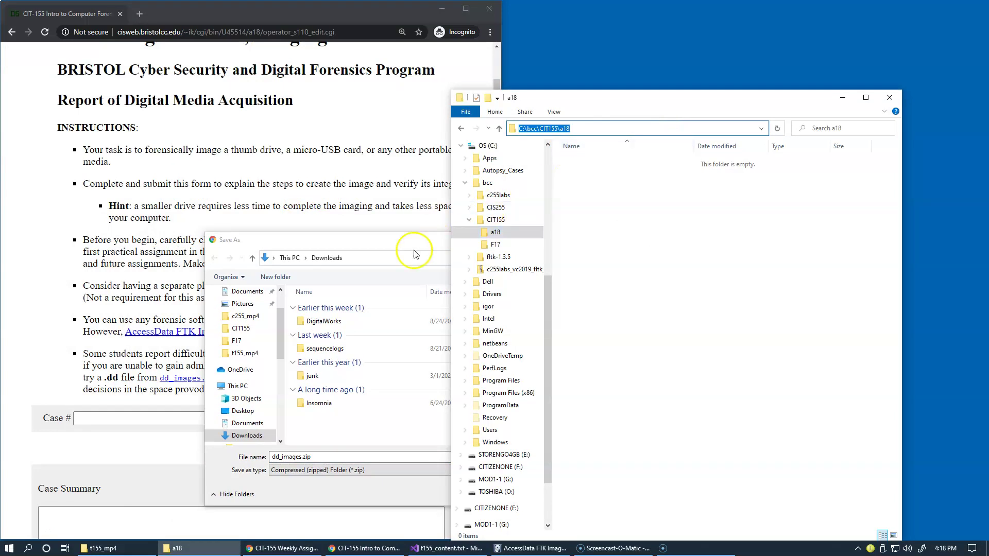
{"action": "left_click", "coordinate": [365, 259]}
{"action": "key", "text": "ctrl+v"}
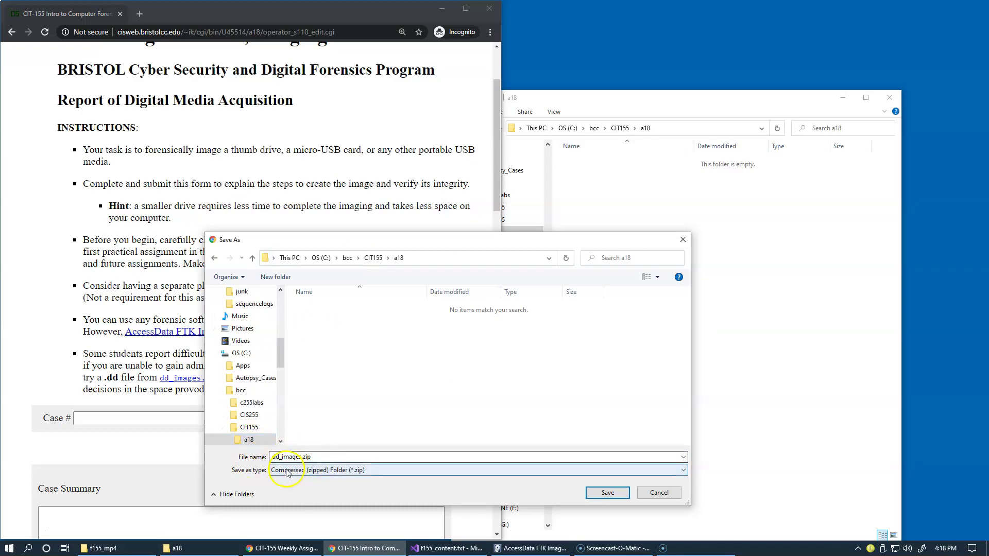
{"action": "left_click", "coordinate": [604, 494]}
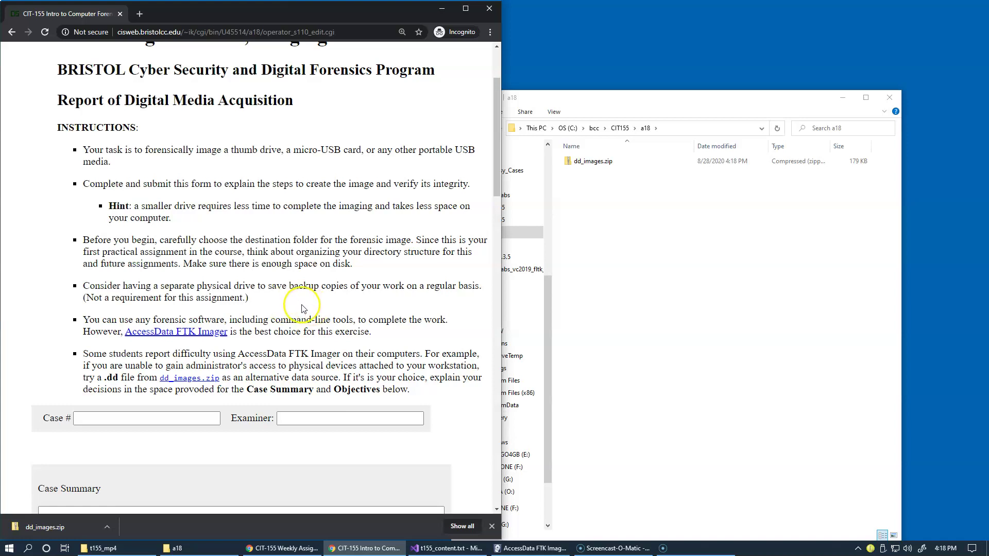
Extract dd_images.zip directly into the a18 folder with 7-Zip
{"action": "left_click", "coordinate": [597, 163]}
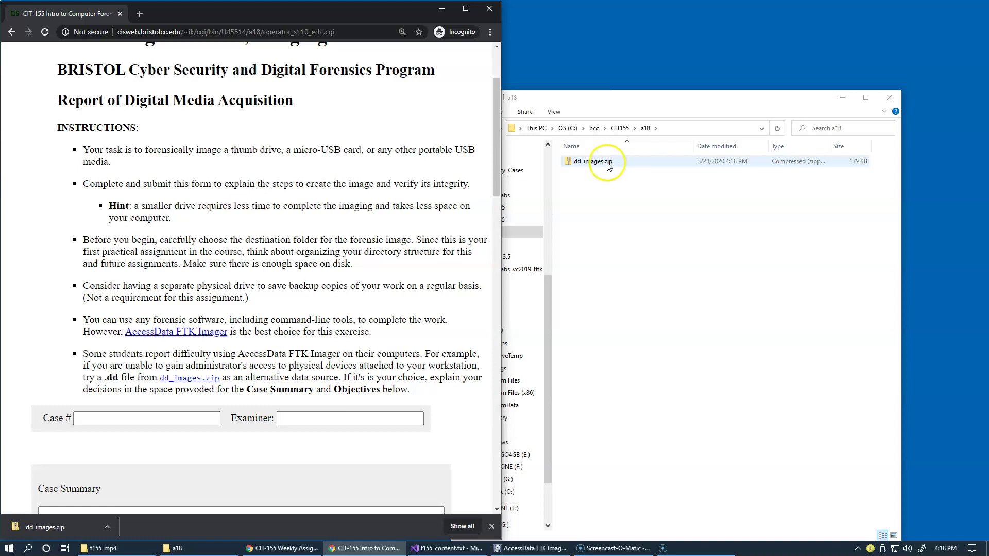
{"action": "left_click", "coordinate": [618, 165]}
{"action": "left_click", "coordinate": [571, 164]}
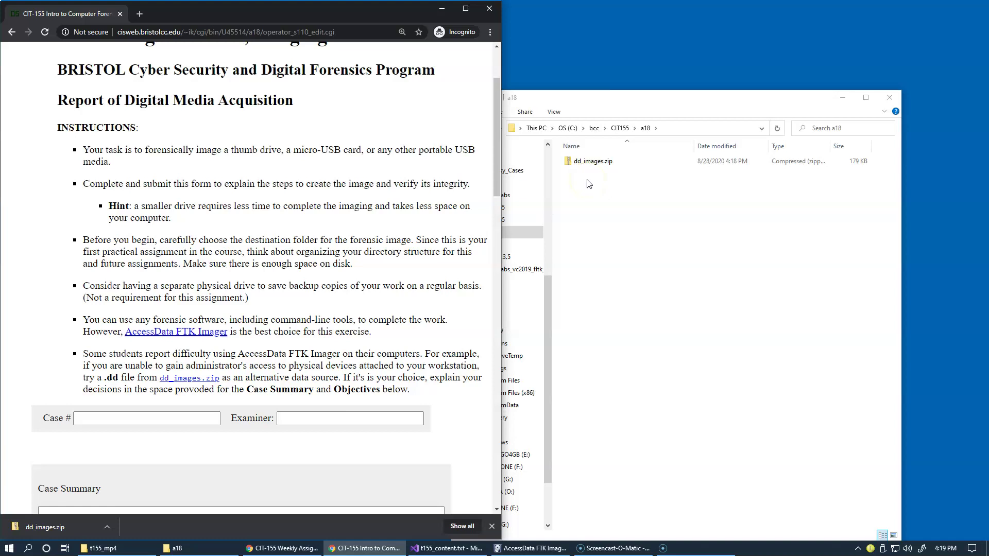
{"action": "right_click", "coordinate": [570, 163]}
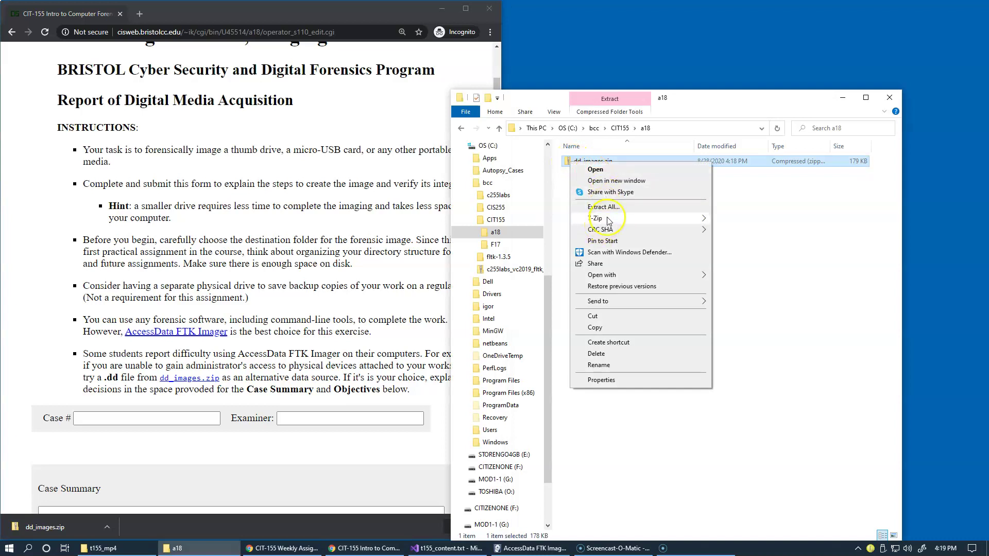
{"action": "mouse_move", "coordinate": [608, 220]}
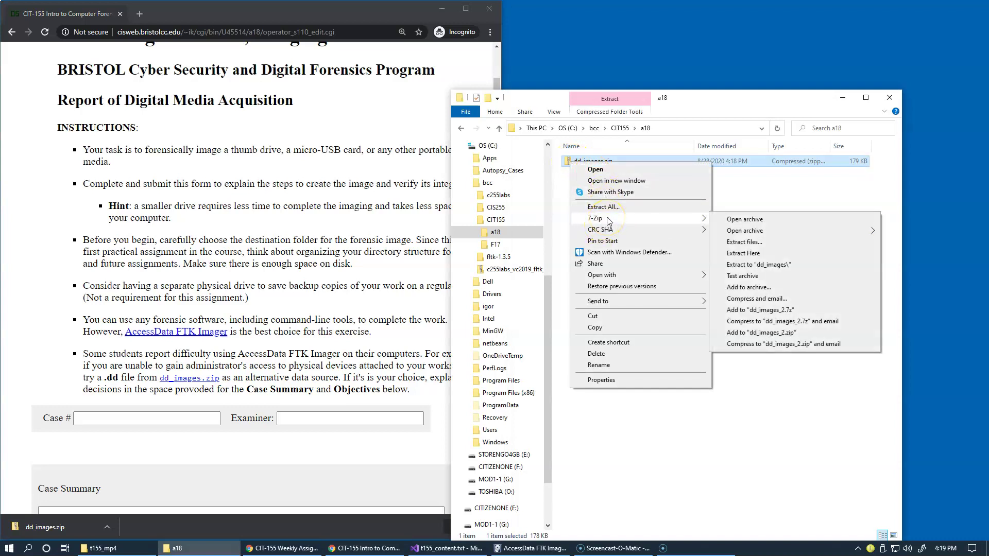
{"action": "left_click", "coordinate": [628, 222]}
{"action": "left_click", "coordinate": [767, 254]}
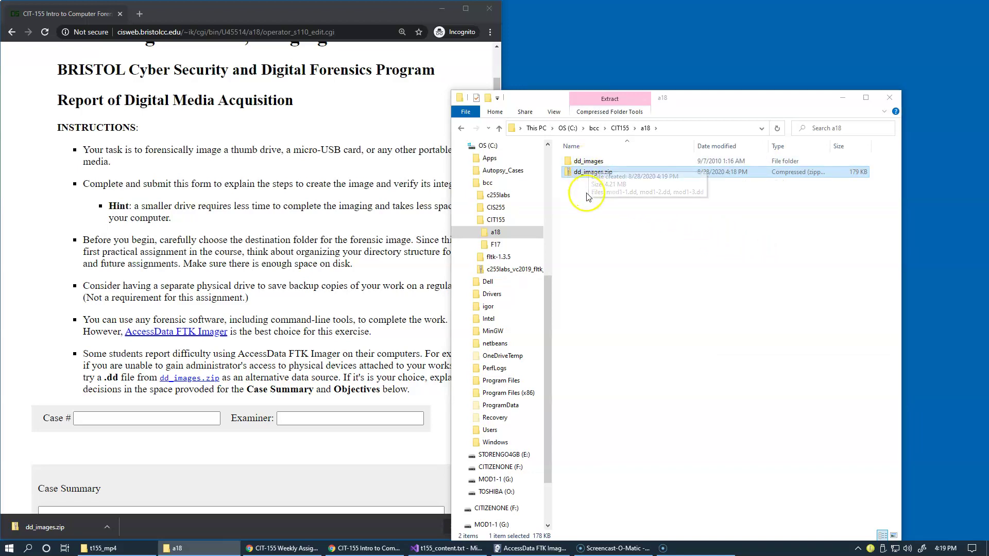
{"action": "left_click", "coordinate": [589, 198]}
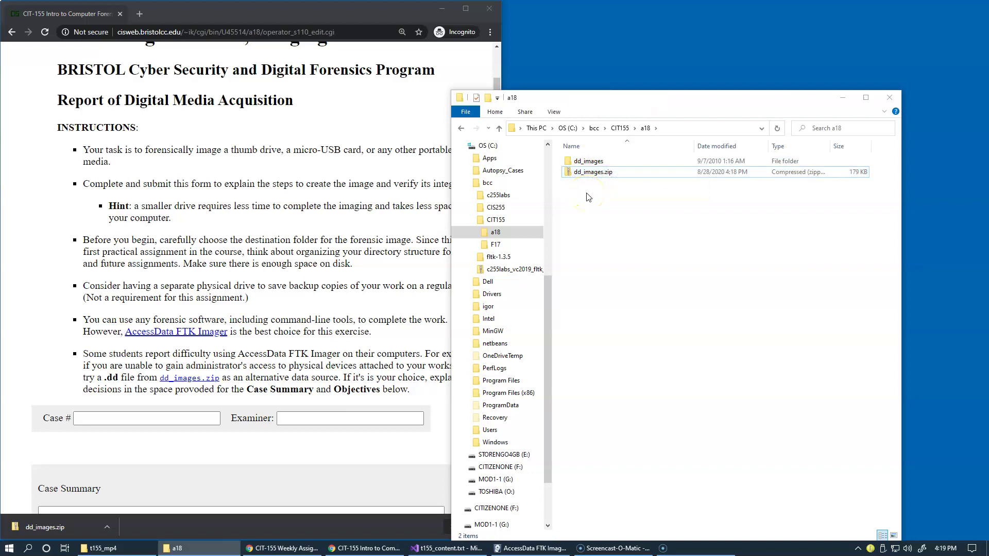
Move the a18 folder window clear of the browser and delete dd_images.zip
{"action": "left_click", "coordinate": [569, 171]}
{"action": "left_click_drag", "start_coordinate": [673, 99], "coordinate": [728, 86]}
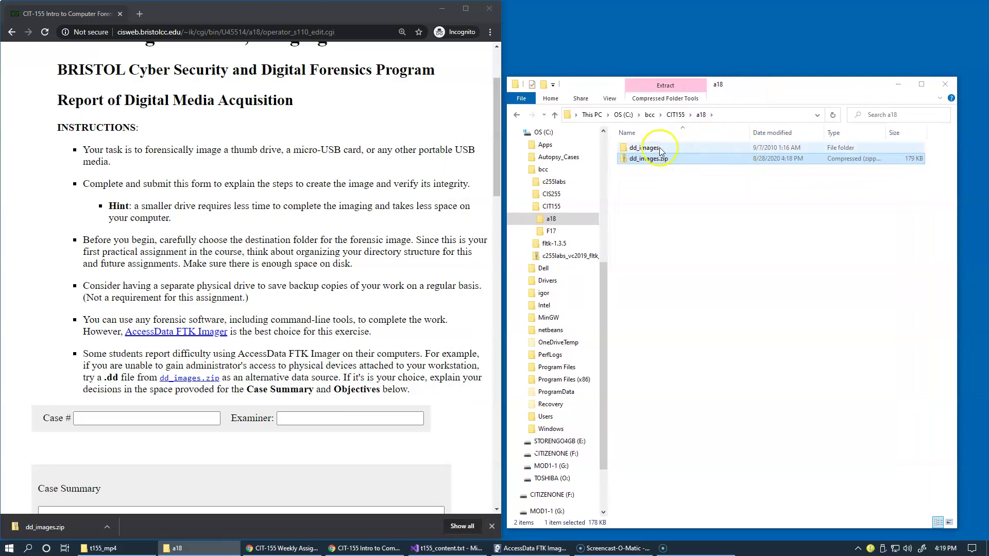
{"action": "mouse_move", "coordinate": [657, 154]}
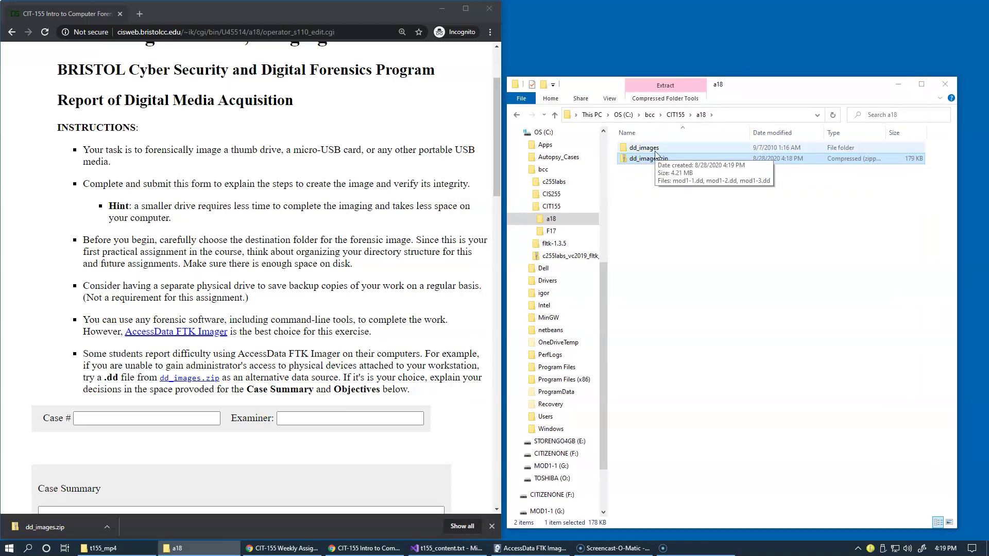
{"action": "left_click", "coordinate": [652, 157]}
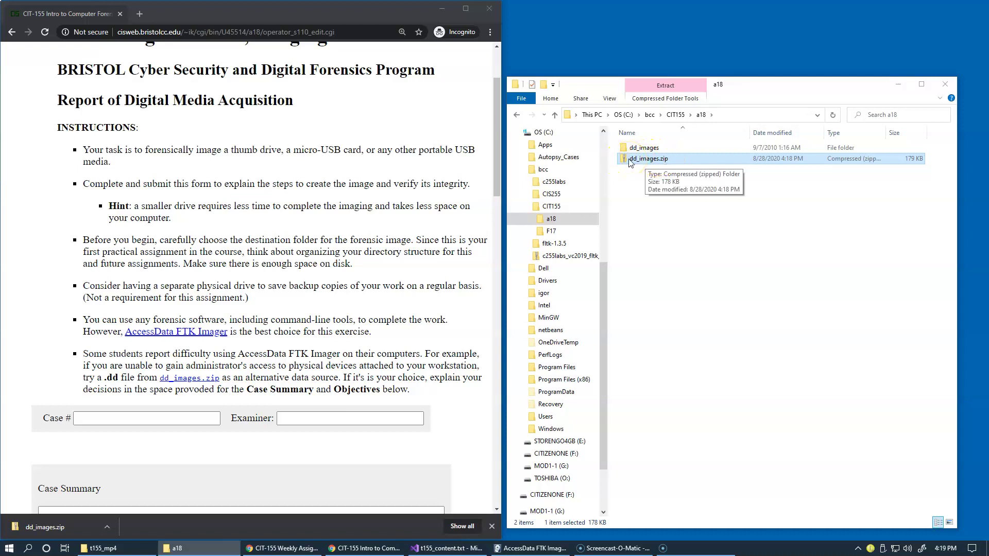
{"action": "key", "text": "Delete"}
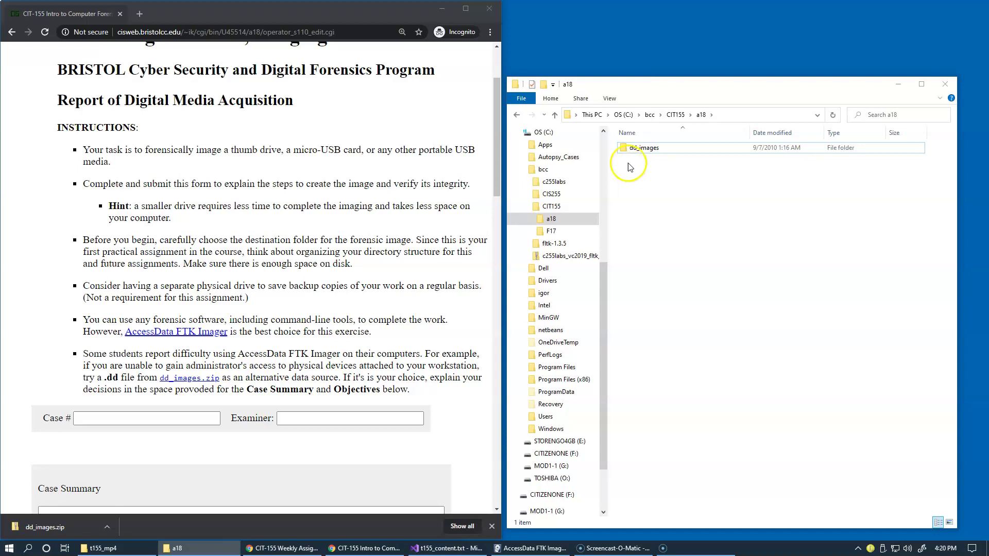
Open the extracted dd_images folder and move its window over the browser to free space beside it
{"action": "double_click", "coordinate": [644, 149]}
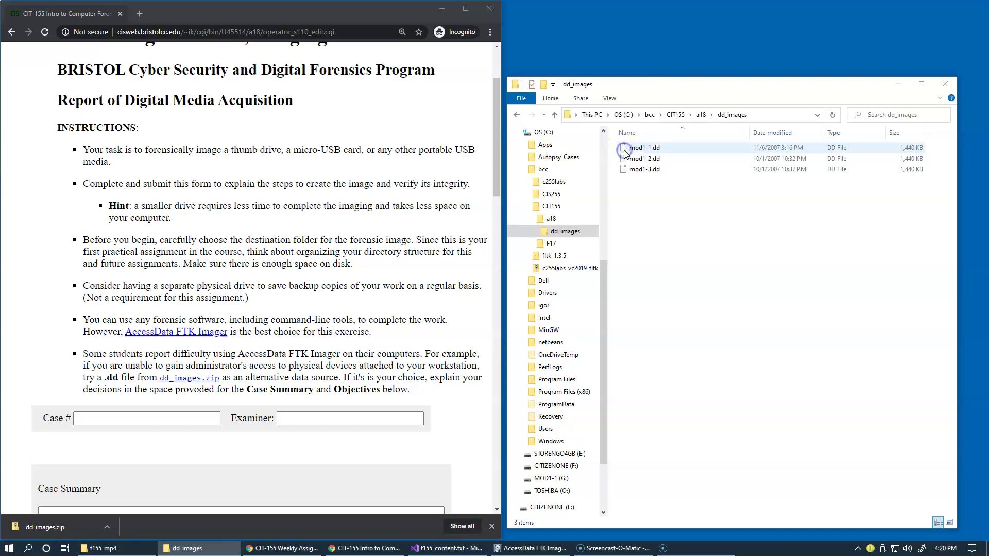
{"action": "left_click", "coordinate": [651, 171]}
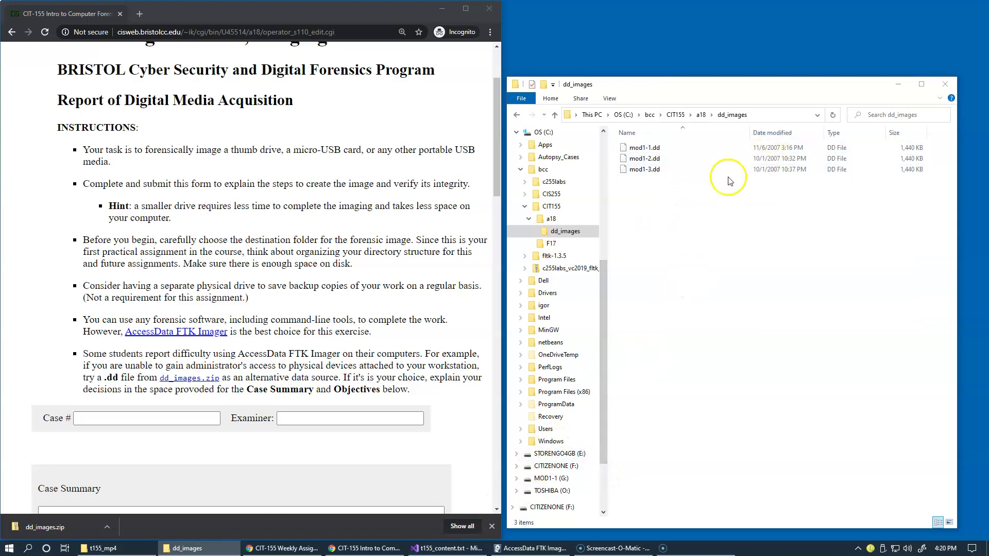
{"action": "left_click_drag", "start_coordinate": [799, 85], "coordinate": [447, 75]}
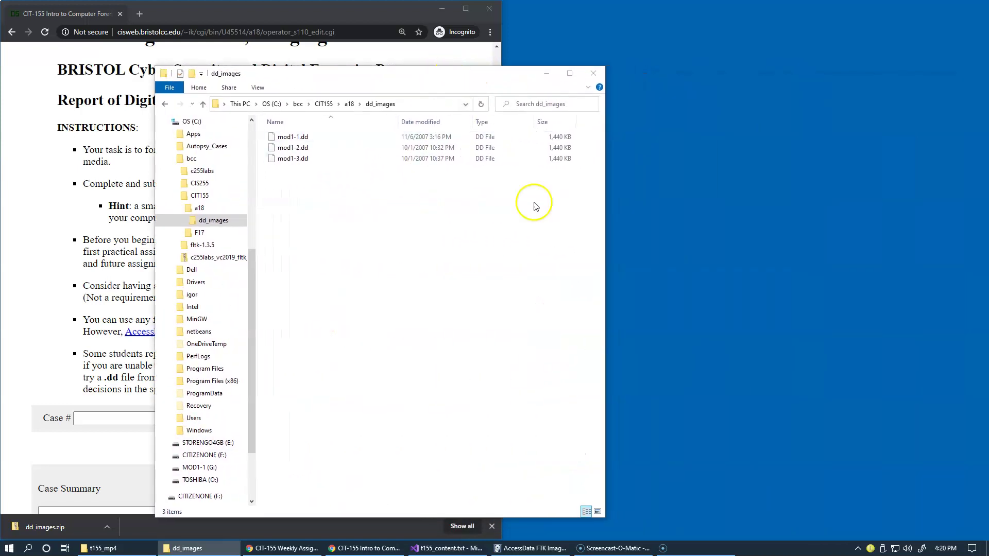
Switch to AccessData FTK Imager and start a new disk image with Image File as the source evidence type
{"action": "left_click", "coordinate": [545, 548]}
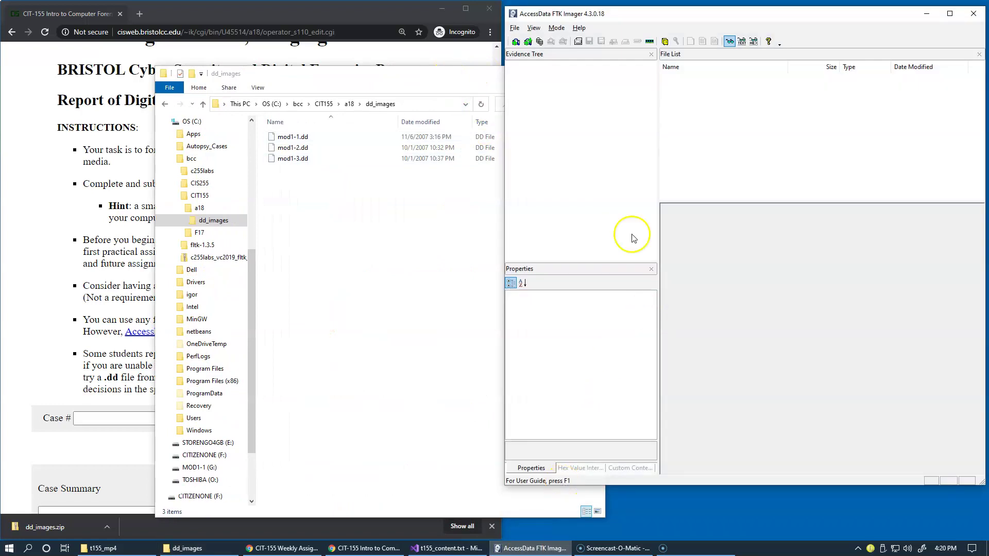
{"action": "left_click", "coordinate": [514, 29]}
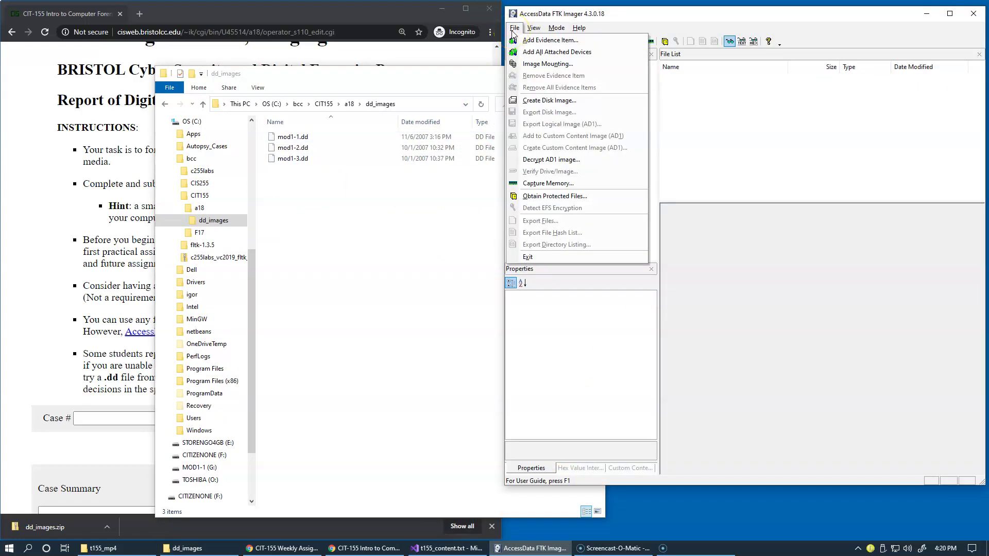
{"action": "left_click", "coordinate": [547, 101]}
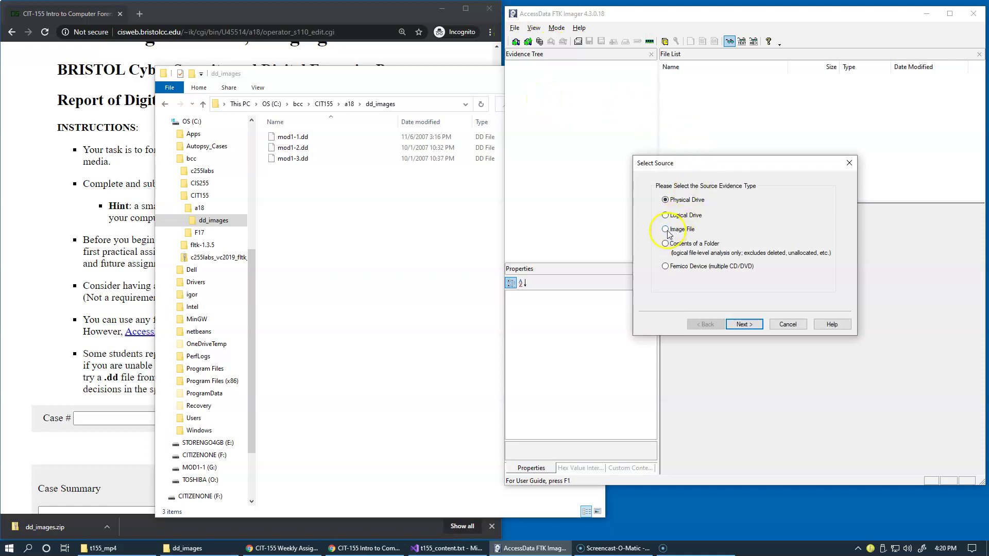
{"action": "left_click", "coordinate": [745, 324]}
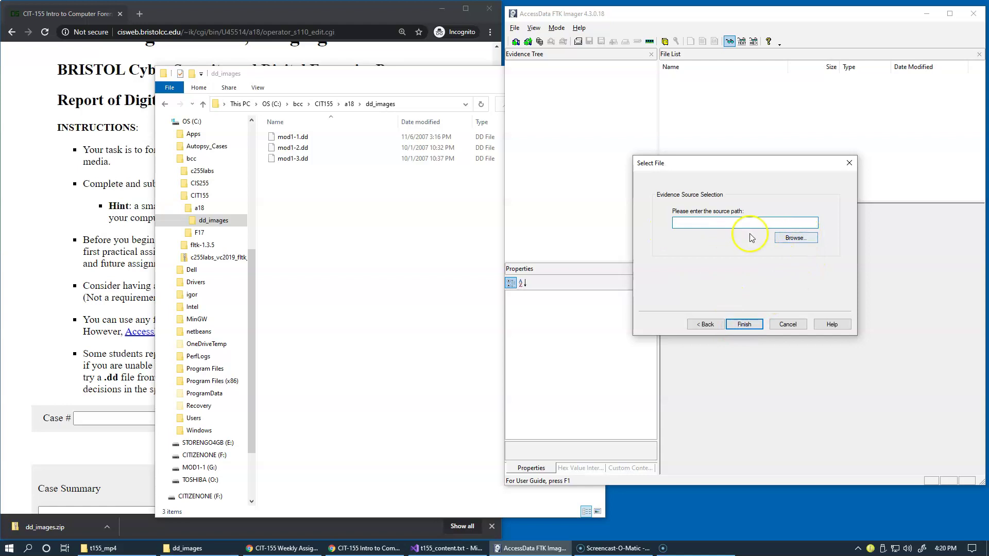
Set the evidence source to C:\bcc\CIT155\a18\dd_images\mod1-1.dd and finish the source selection
{"action": "left_click", "coordinate": [410, 103]}
{"action": "key", "text": "ctrl+c"}
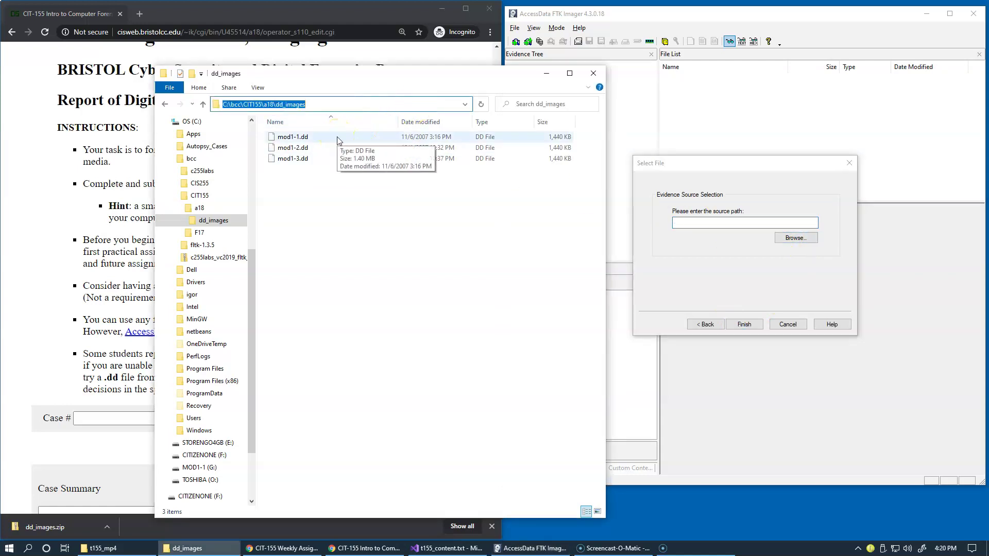
{"action": "left_click", "coordinate": [687, 221]}
{"action": "key", "text": "ctrl+v"}
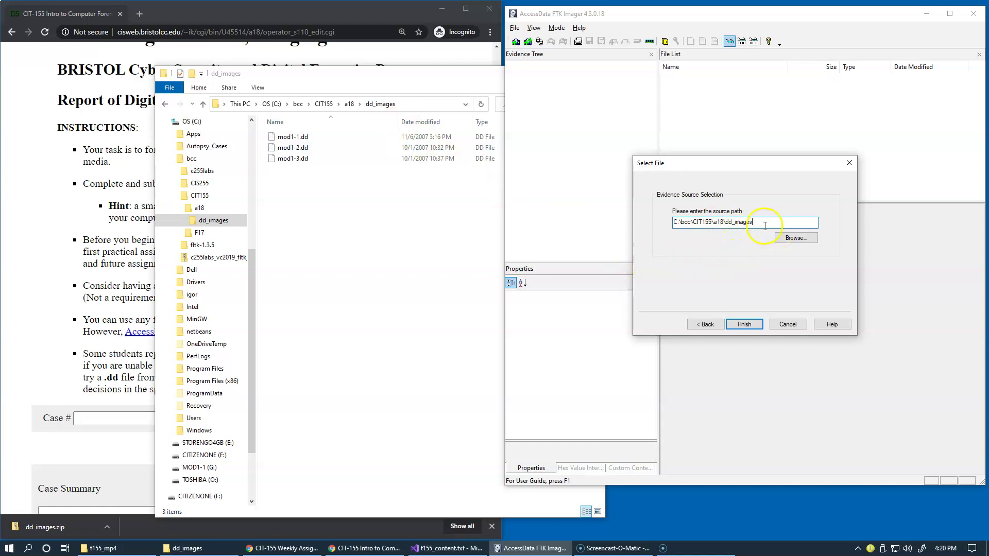
{"action": "left_click", "coordinate": [801, 241]}
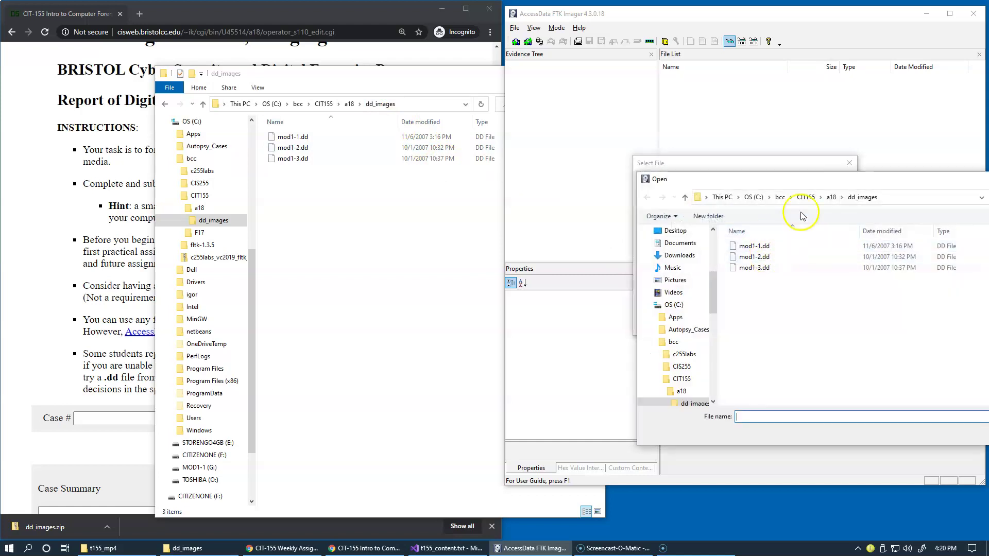
{"action": "left_click_drag", "start_coordinate": [784, 191], "coordinate": [722, 215]}
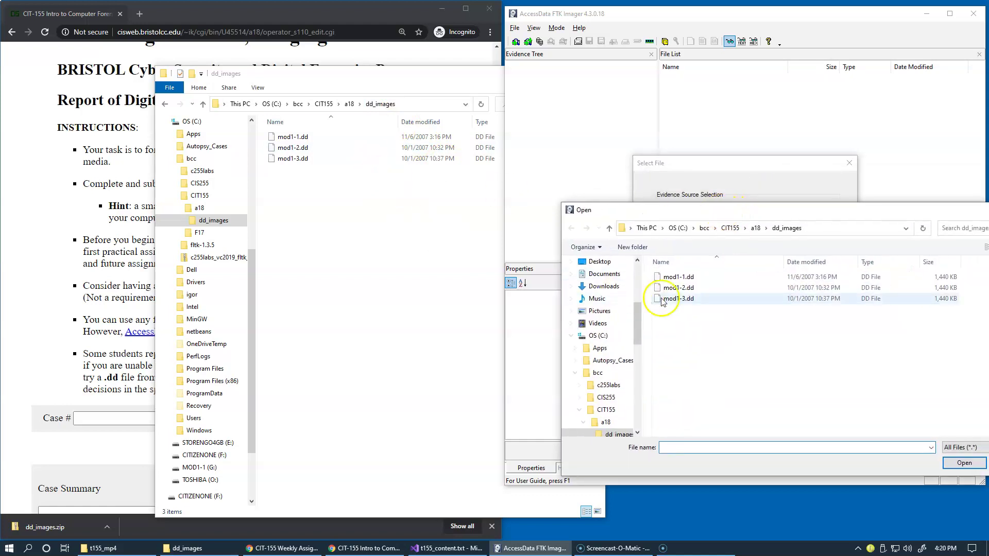
{"action": "left_click", "coordinate": [658, 278]}
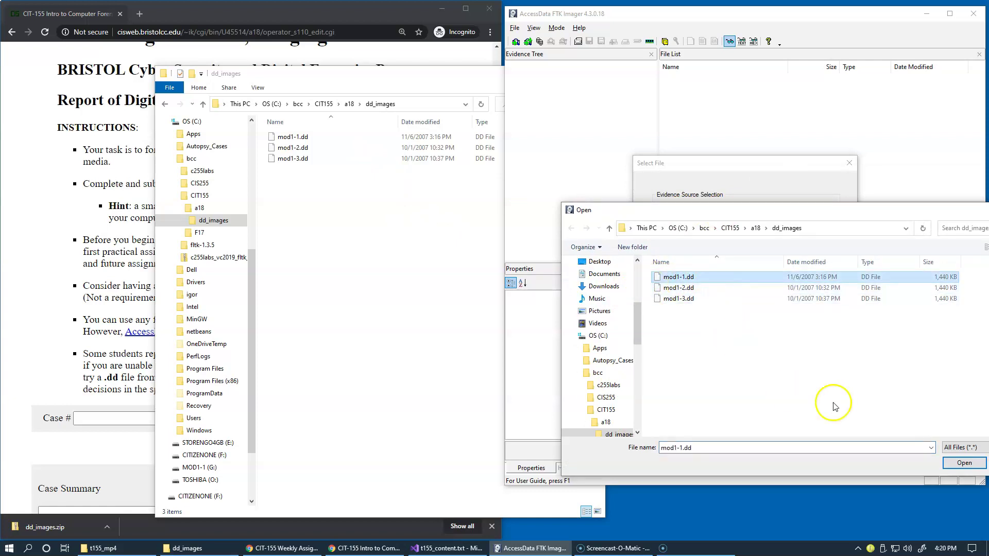
{"action": "left_click", "coordinate": [965, 463]}
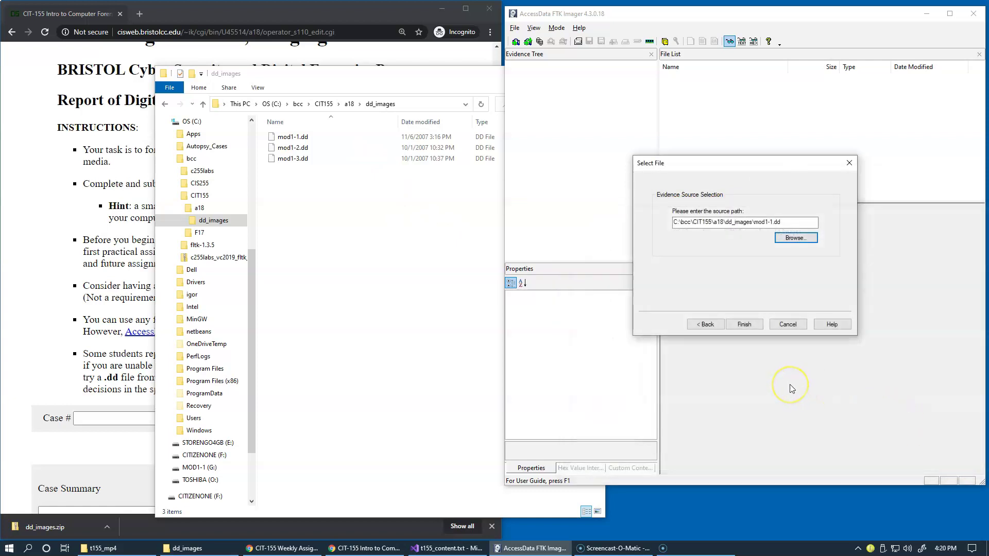
{"action": "left_click", "coordinate": [743, 325]}
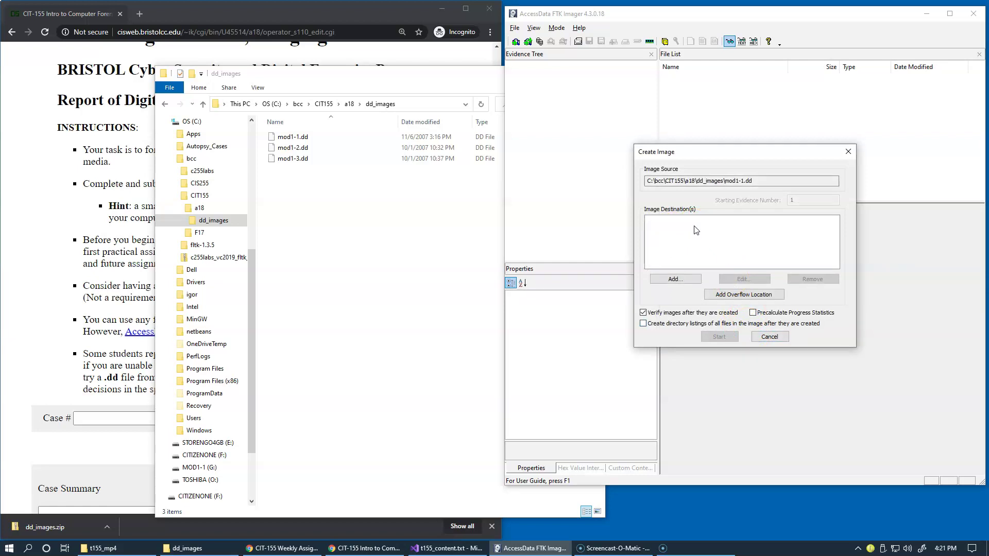
Start adding an image destination with Raw (dd) as the image type and proceed to the evidence item information
{"action": "left_click", "coordinate": [676, 277]}
{"action": "left_click_drag", "start_coordinate": [732, 171], "coordinate": [782, 219]}
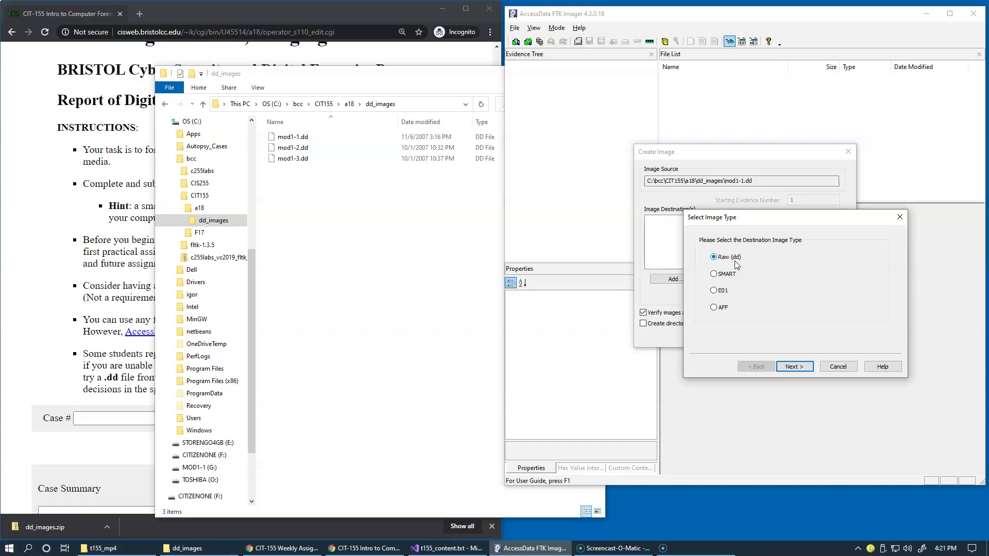
{"action": "left_click", "coordinate": [739, 265]}
{"action": "left_click", "coordinate": [795, 366]}
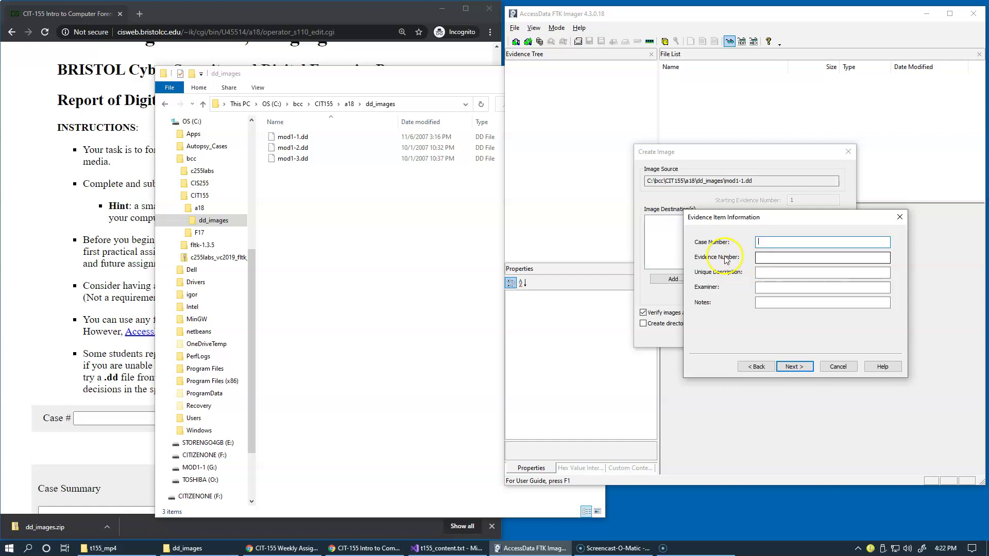
Bring the assignment form forward and compare its Case # and Examiner fields with the evidence item information fields in FTK Imager
{"action": "left_click", "coordinate": [131, 251]}
{"action": "scroll", "coordinate": [317, 239], "scroll_direction": "down", "scroll_amount": 5}
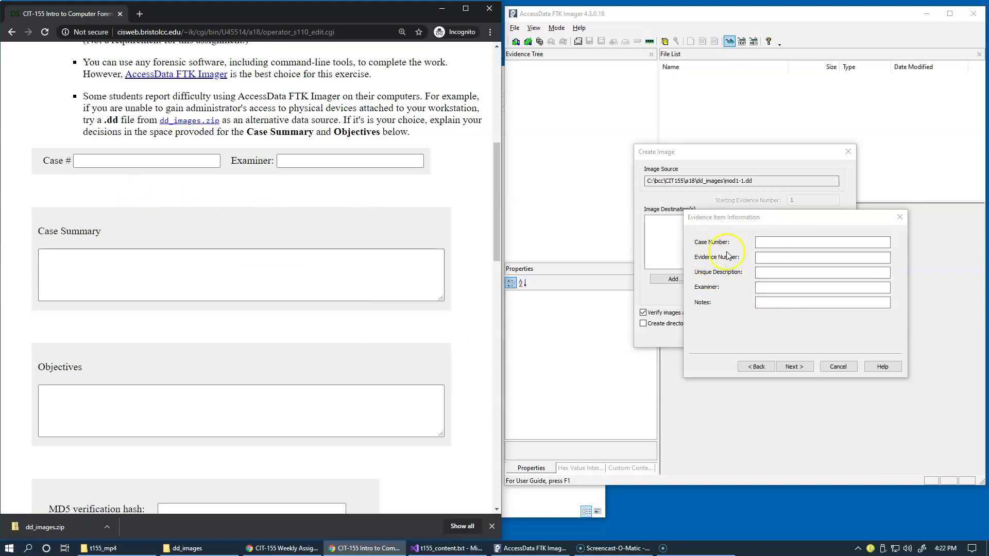
{"action": "left_click", "coordinate": [772, 250]}
{"action": "left_click", "coordinate": [775, 259]}
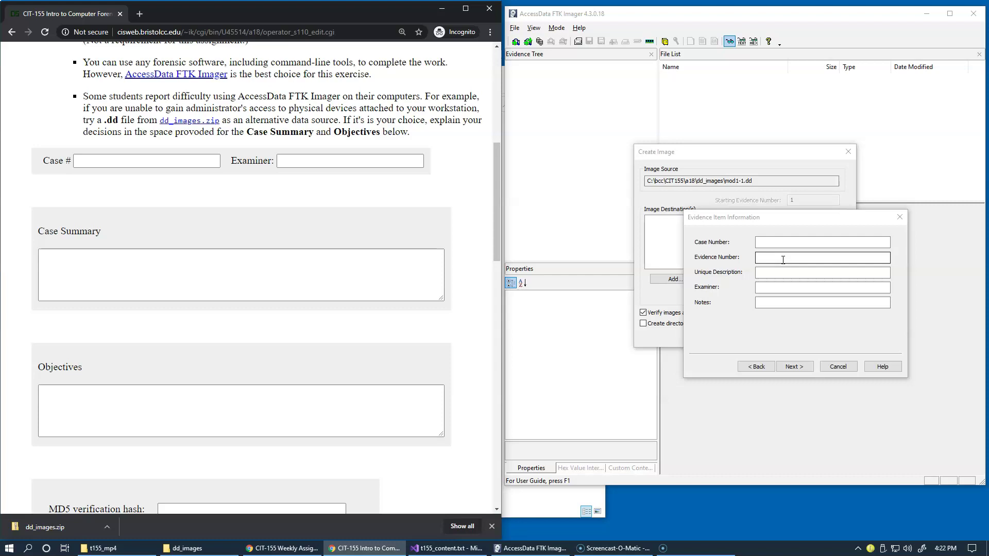
{"action": "left_click", "coordinate": [781, 274]}
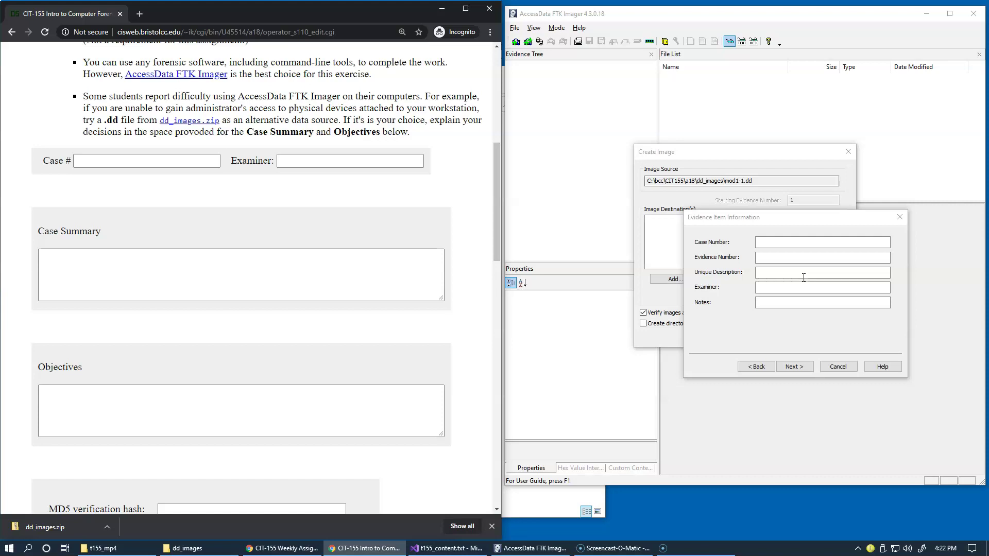
{"action": "left_click", "coordinate": [778, 286]}
{"action": "left_click", "coordinate": [794, 304]}
{"action": "left_click", "coordinate": [786, 303]}
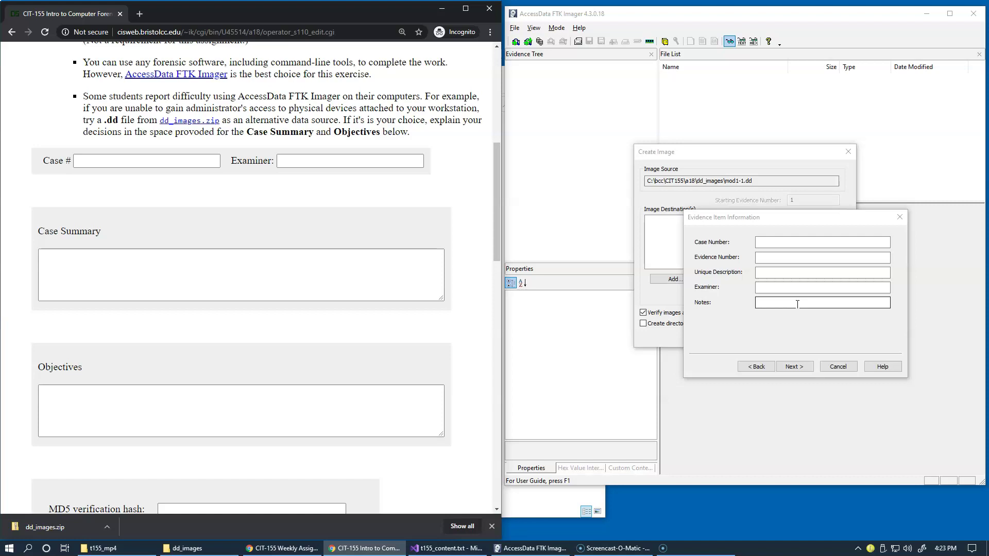
{"action": "left_click", "coordinate": [769, 302]}
{"action": "left_click", "coordinate": [805, 305]}
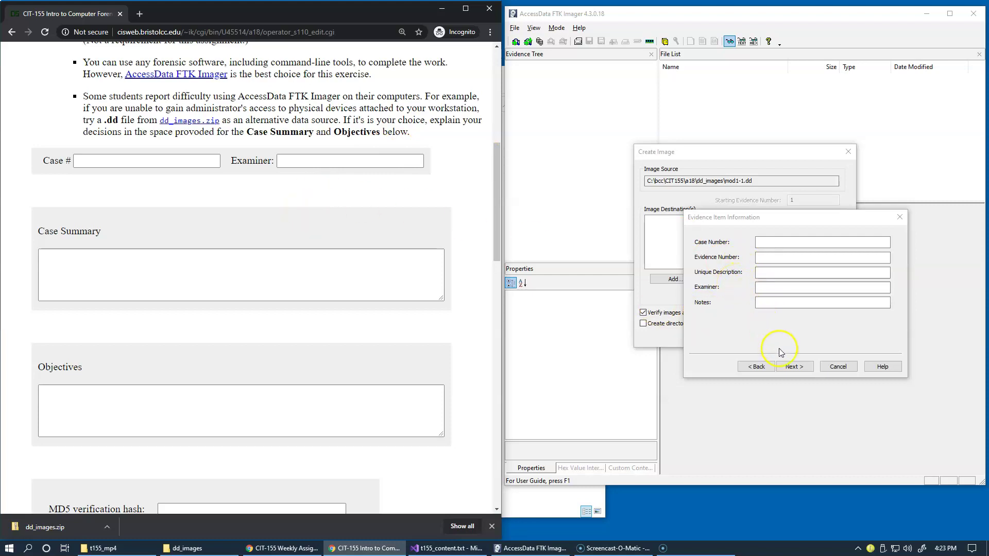
Leave all evidence item information blank, proceed to the image destination settings and shift that dialog slightly down
{"action": "left_click", "coordinate": [792, 369]}
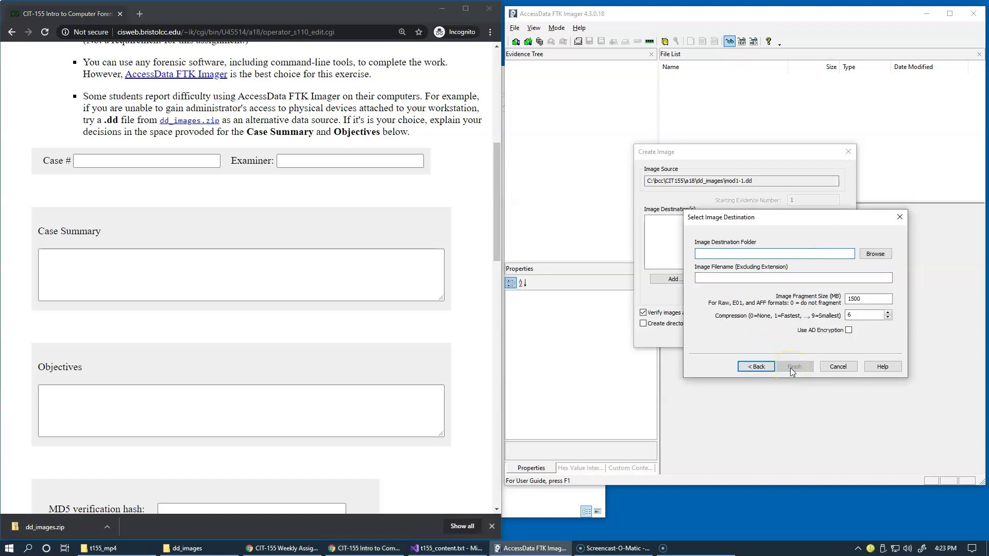
{"action": "left_click", "coordinate": [749, 252]}
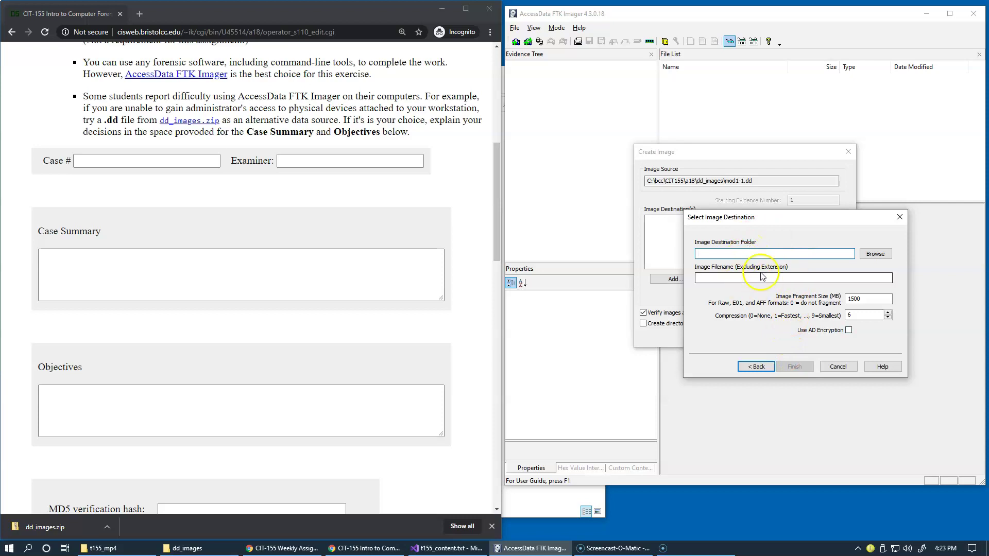
{"action": "left_click_drag", "start_coordinate": [752, 221], "coordinate": [756, 235]}
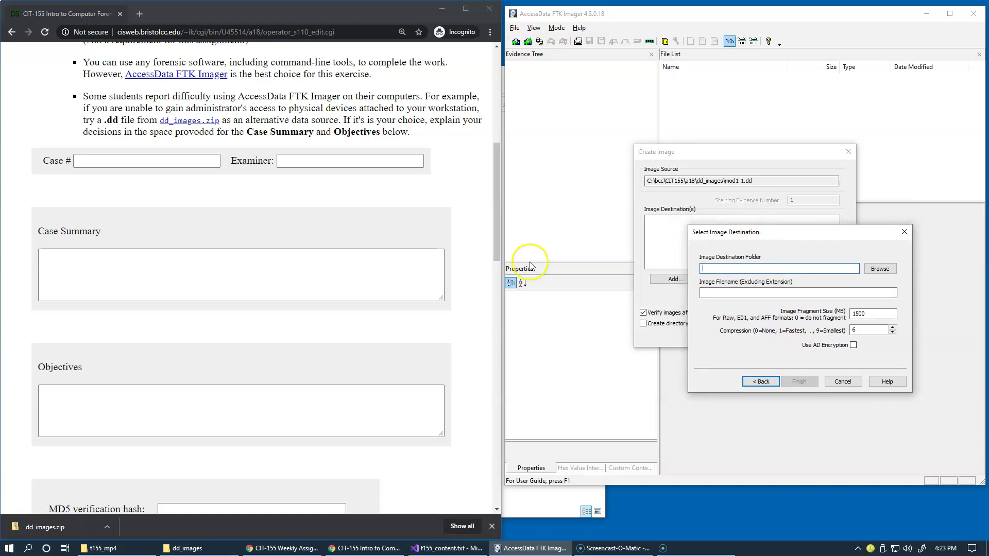
Check the source files in the dd_images folder, switch to the browser and review the assignment instructions on choosing a destination folder
{"action": "key", "text": "alt+Tab"}
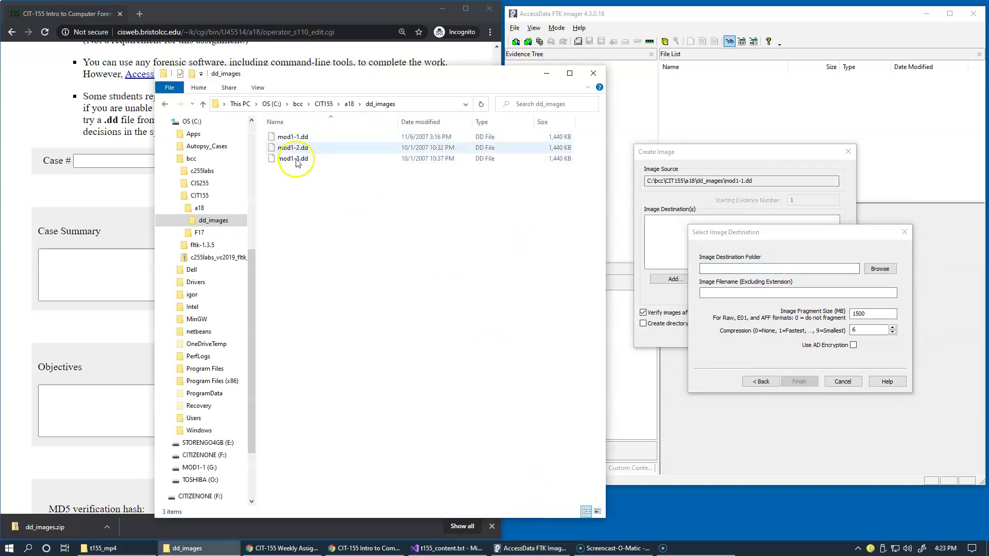
{"action": "left_click", "coordinate": [249, 19]}
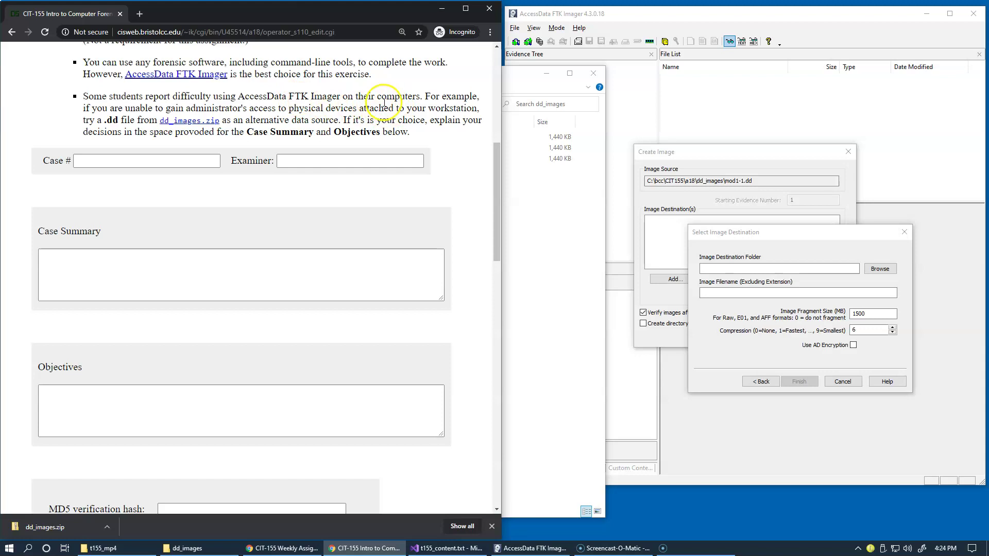
{"action": "scroll", "coordinate": [388, 106], "scroll_direction": "up", "scroll_amount": 1}
{"action": "scroll", "coordinate": [388, 106], "scroll_direction": "up", "scroll_amount": 4}
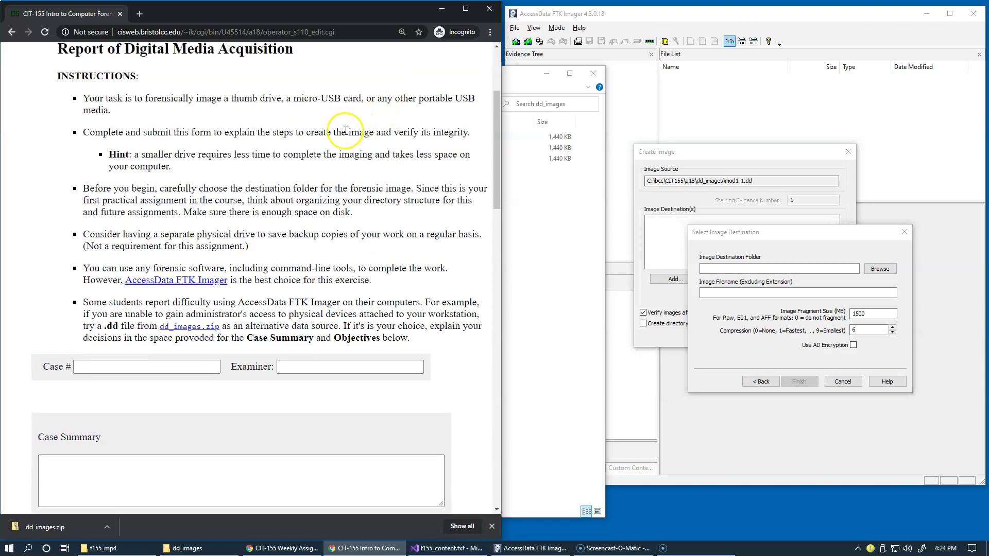
{"action": "scroll", "coordinate": [287, 117], "scroll_direction": "down", "scroll_amount": 1}
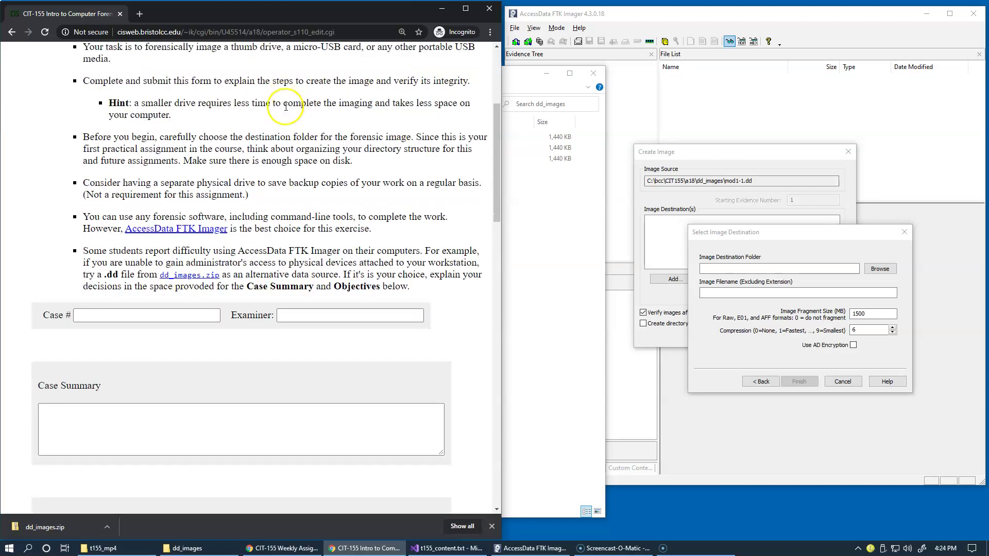